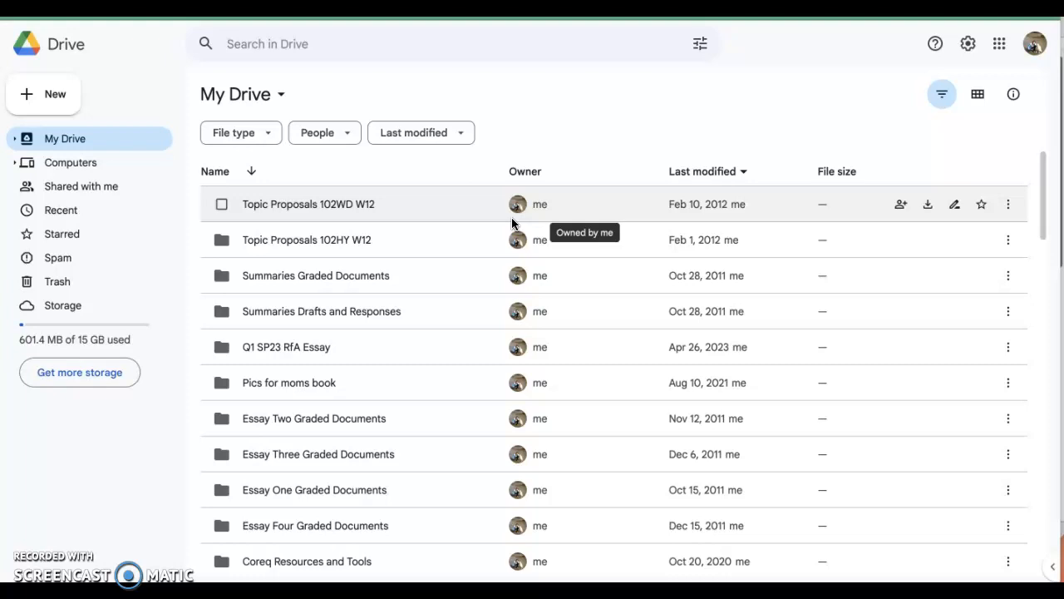
Step: Create a new Google Sites website from Google Drive
left_click(51, 97)
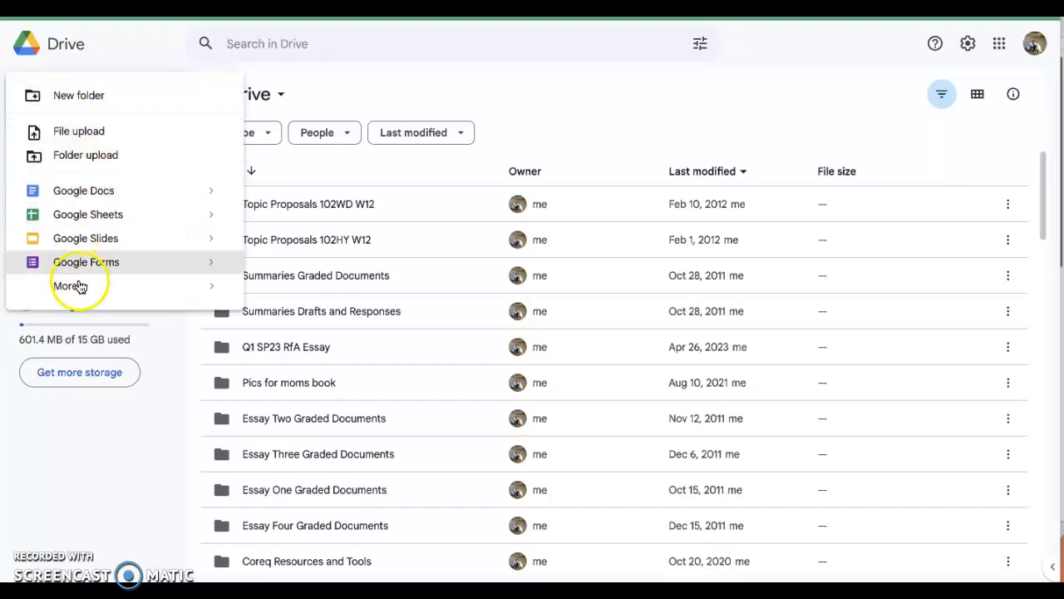
mouse_move(83, 297)
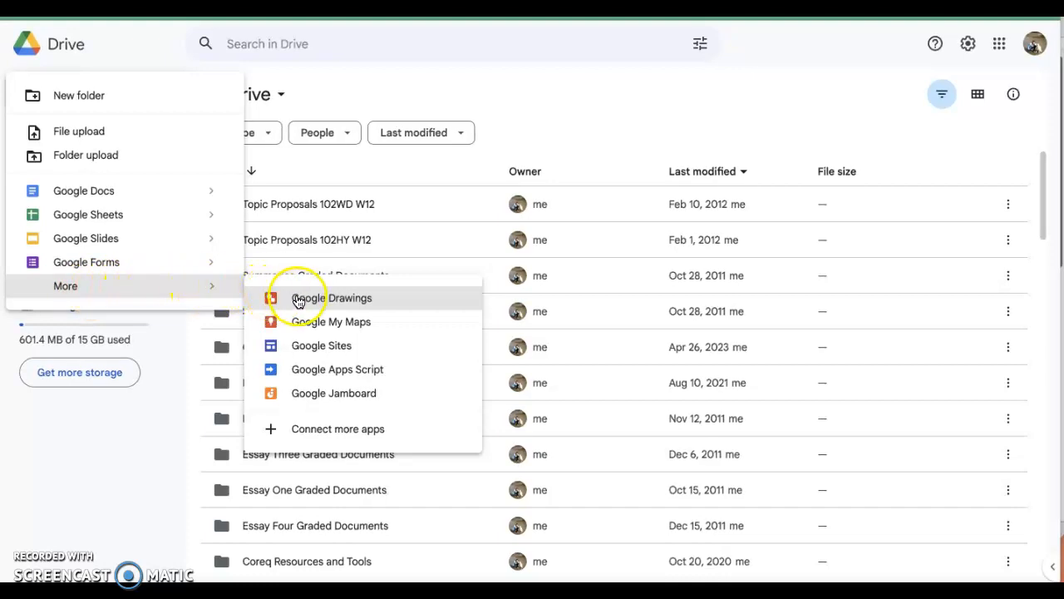
left_click(302, 350)
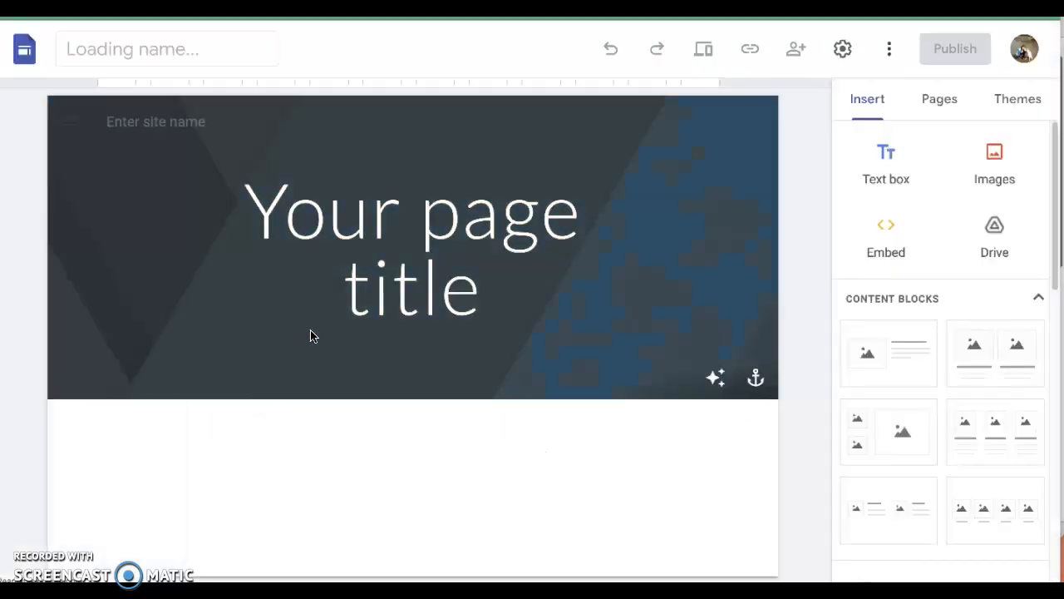
left_click(276, 296)
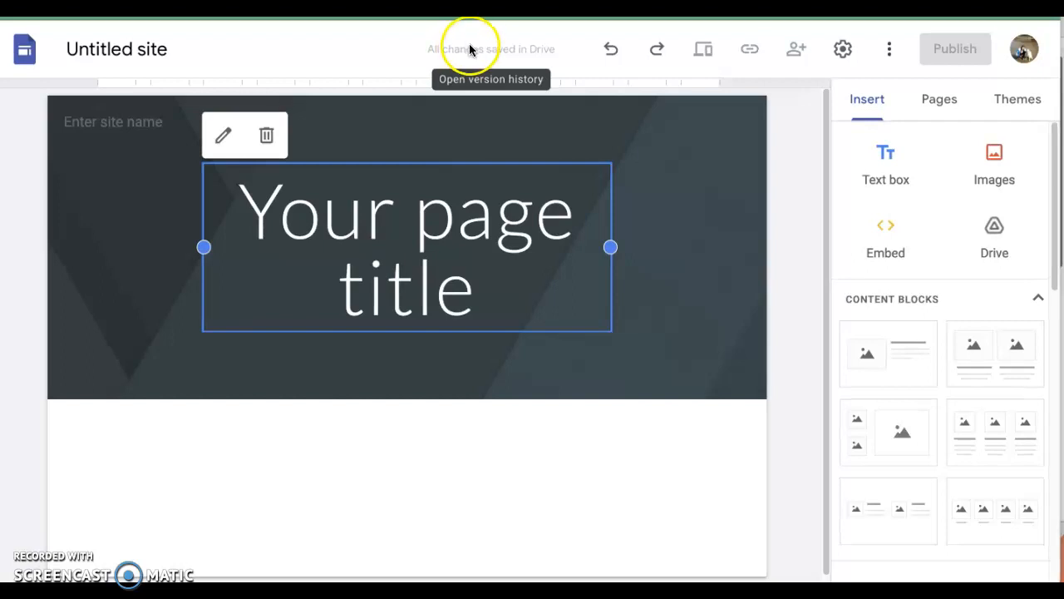
Step: Rename the untitled site document as "Growing Into Myself" and use the same text as the site name in the page header
left_click(117, 49)
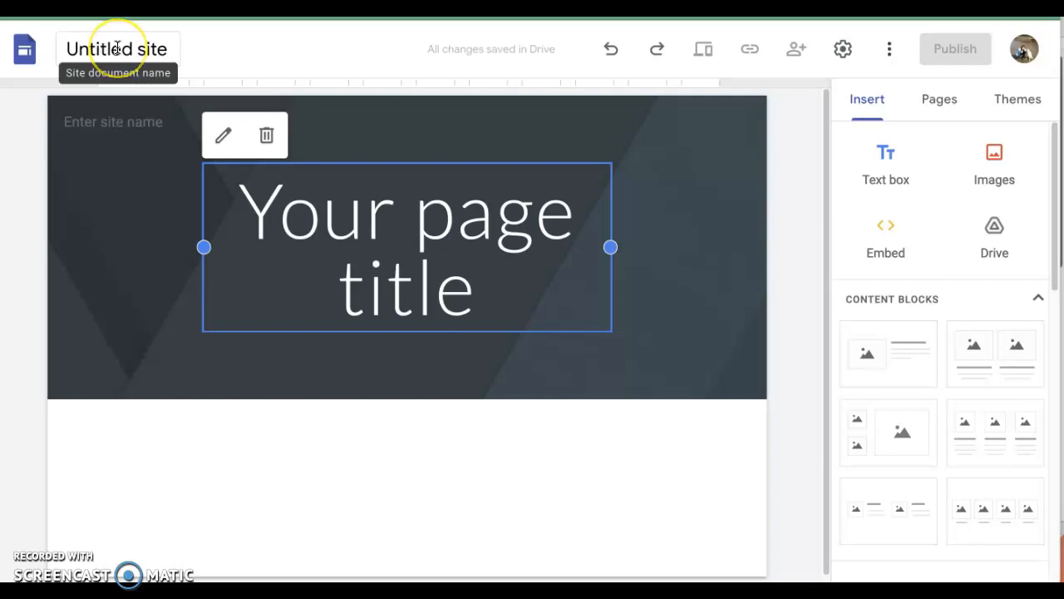
left_click(86, 43)
left_click(172, 51)
left_click_drag(173, 51, 67, 45)
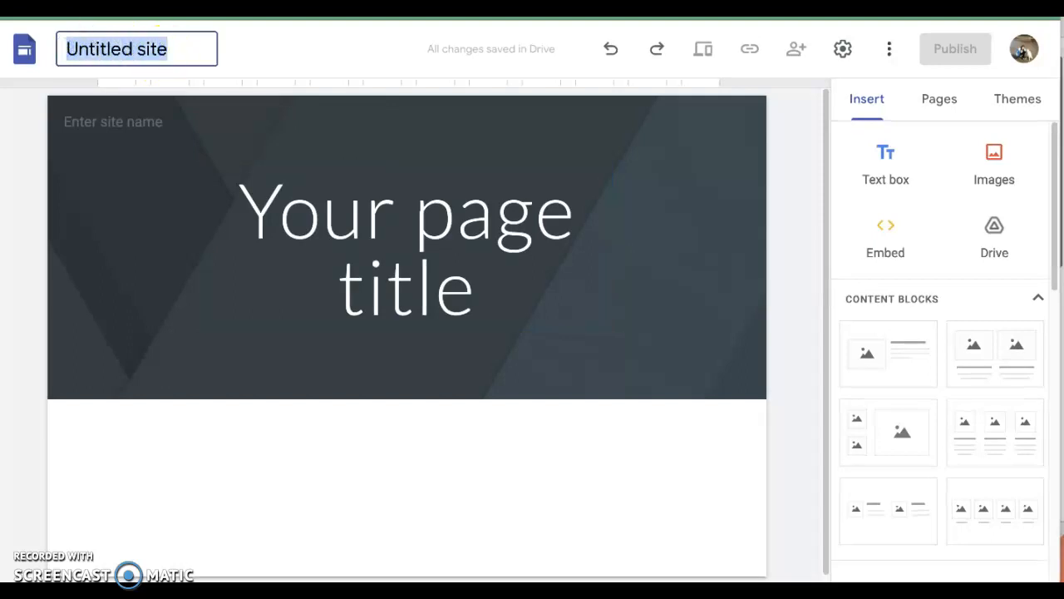
key("BackSpace")
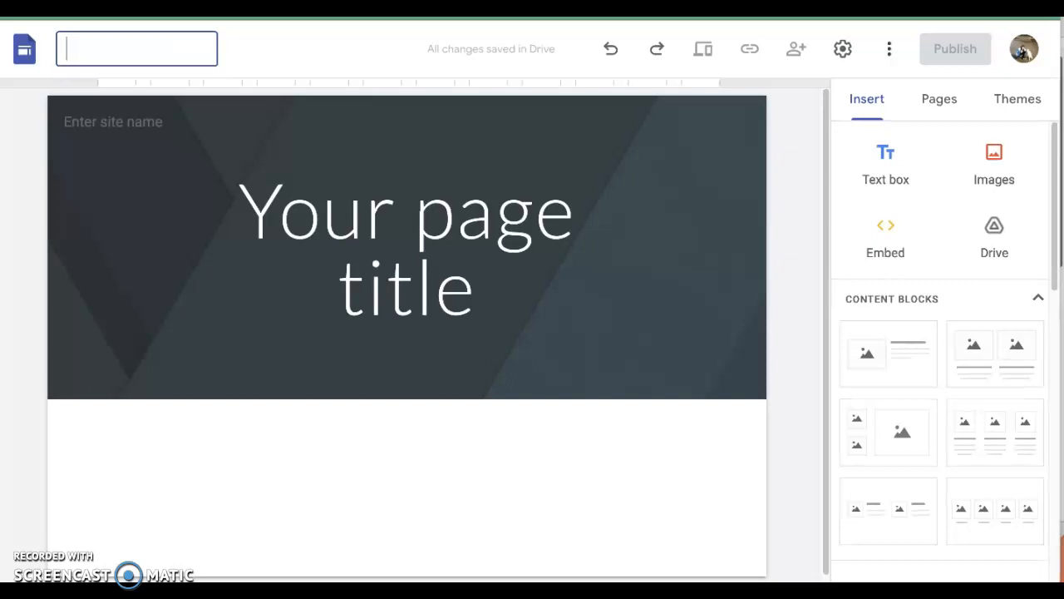
type("Growing I")
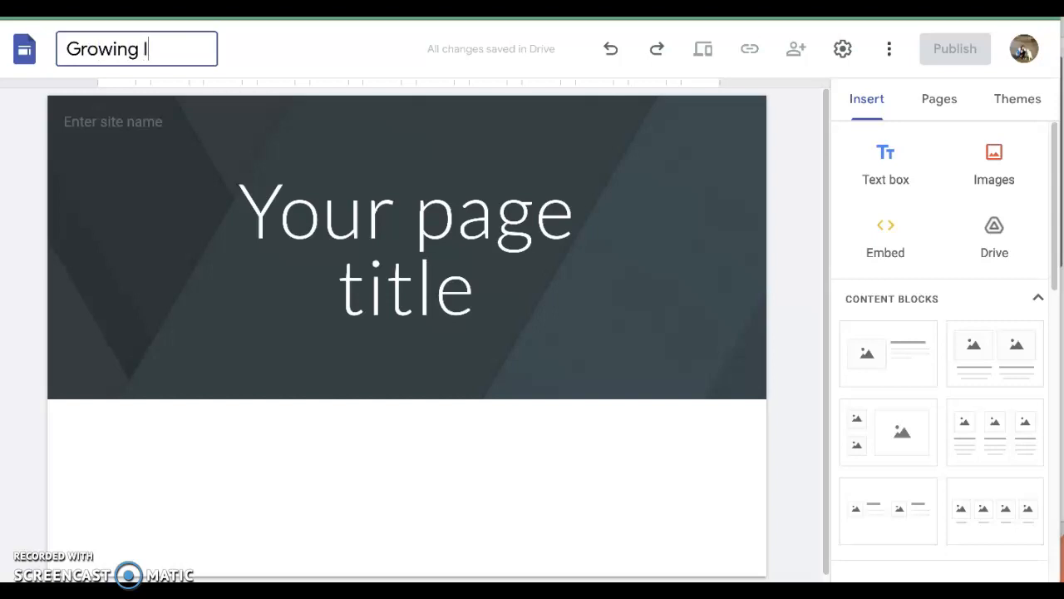
type("nto Myself")
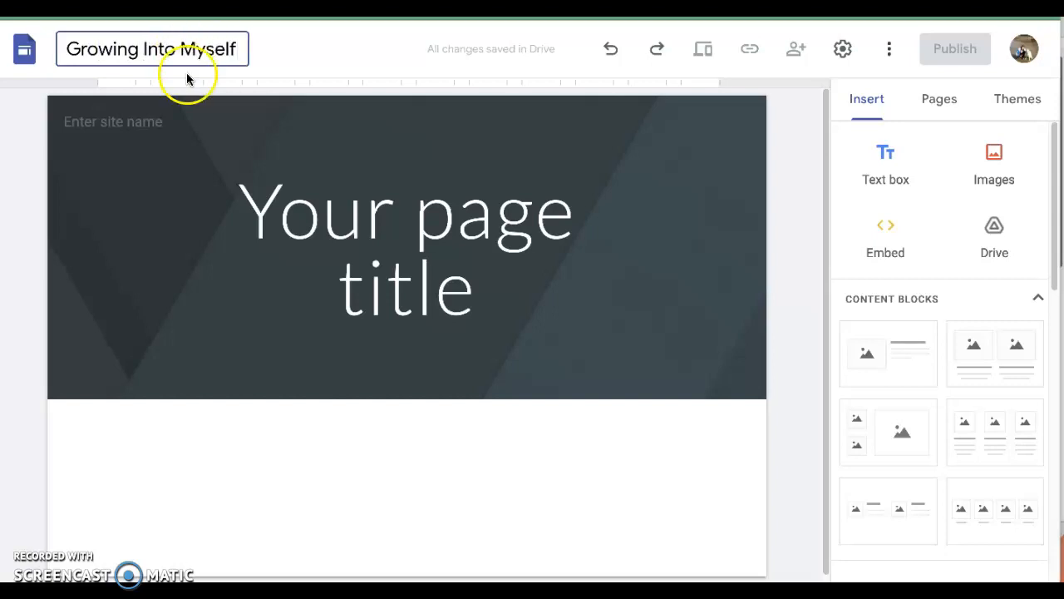
left_click(135, 171)
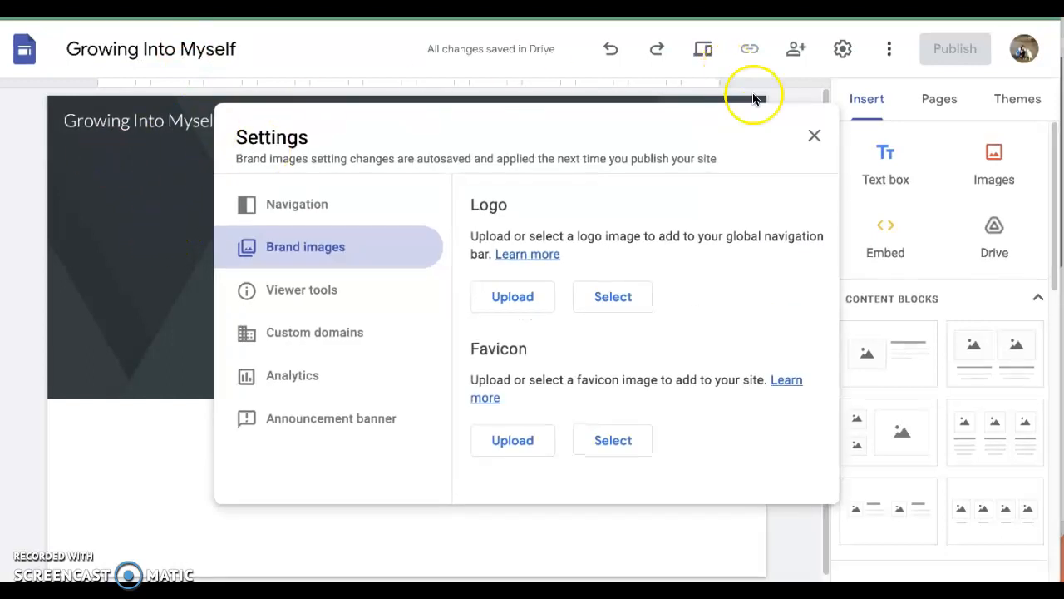
left_click(813, 135)
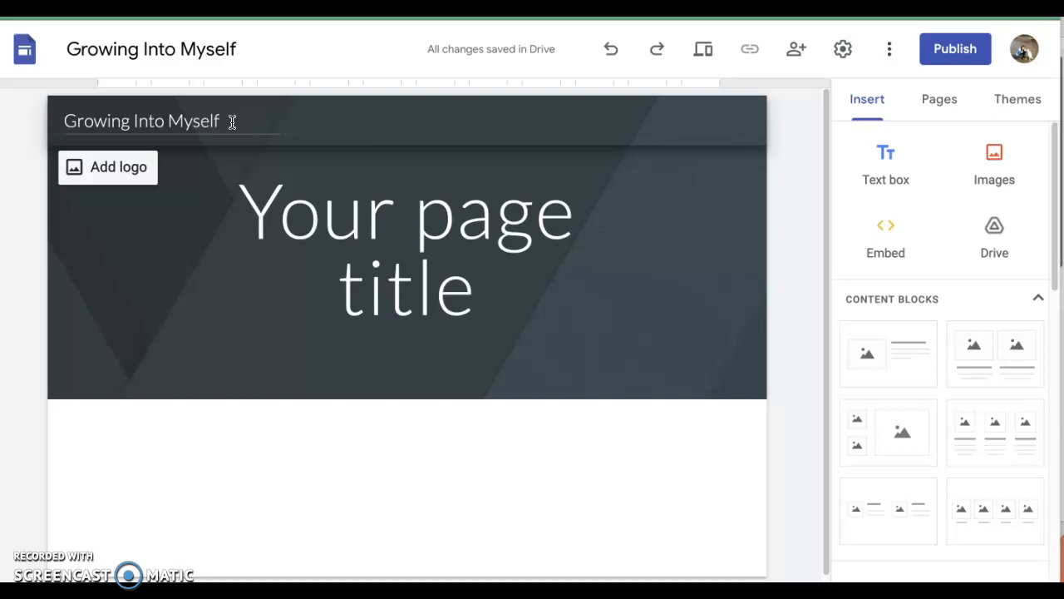
Step: Replace the placeholder page title in the header with "Freeing Your Life"
left_click(280, 221)
left_click(243, 212)
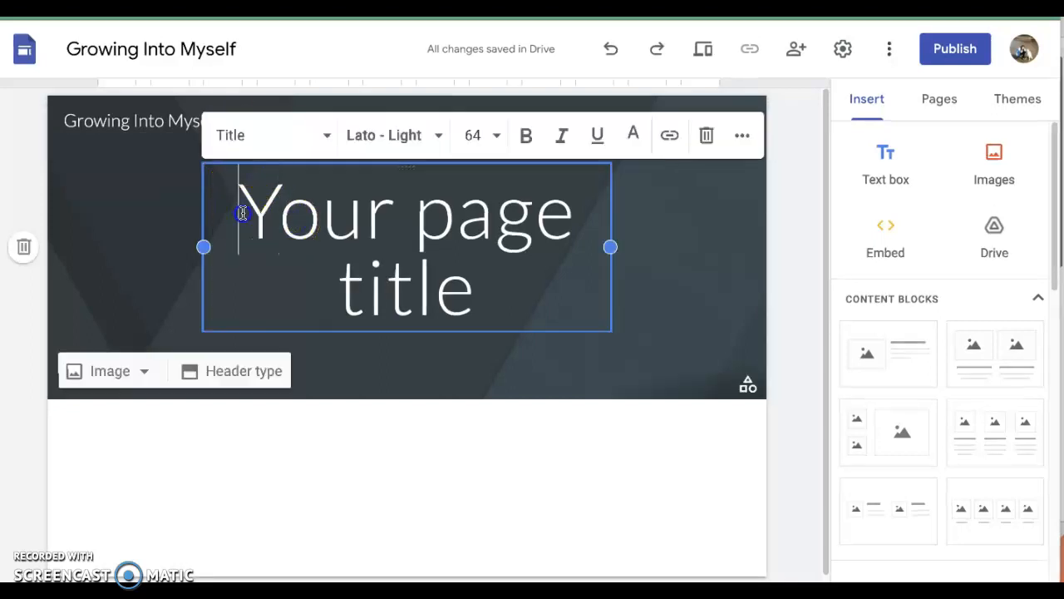
left_click_drag(245, 213, 476, 283)
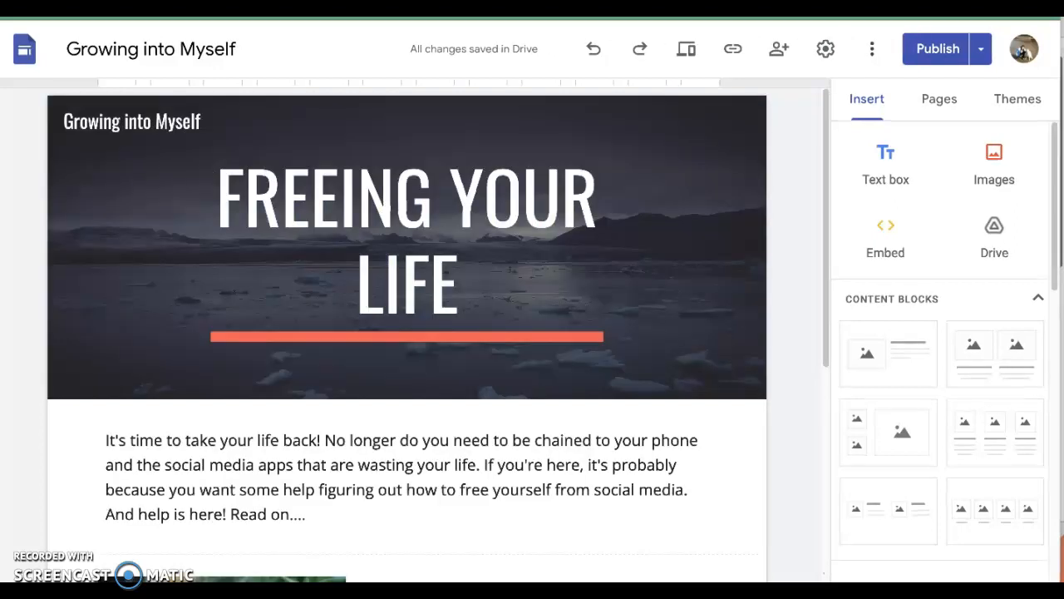
left_click(283, 228)
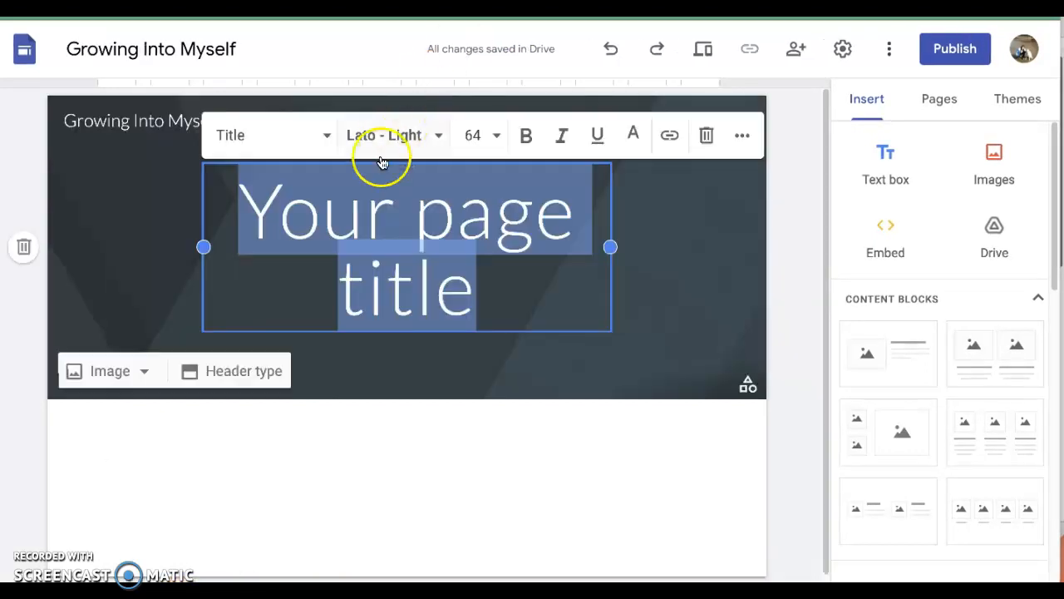
left_click(296, 212)
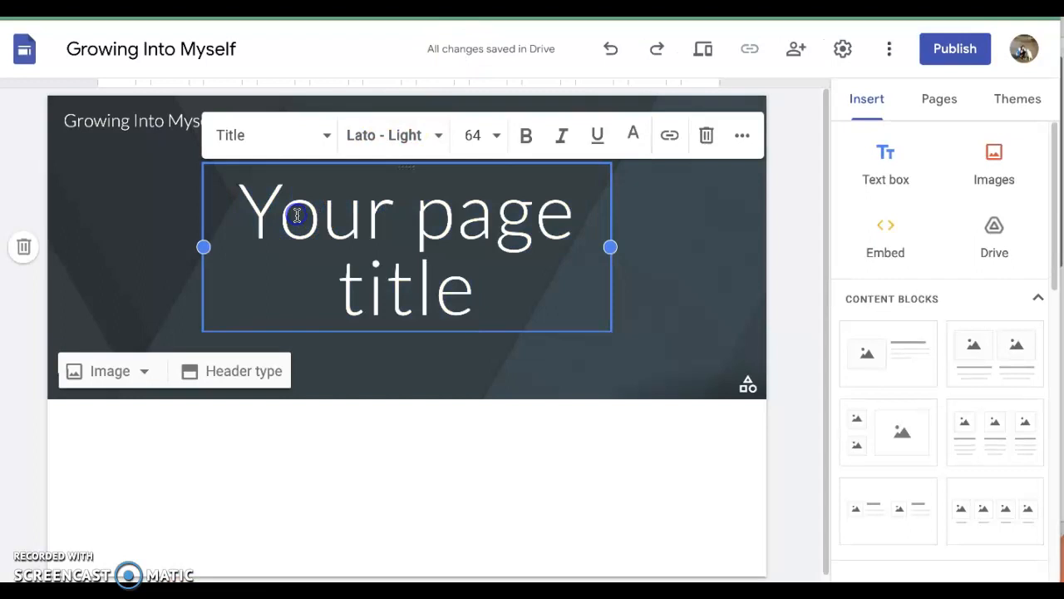
left_click_drag(259, 223, 414, 301)
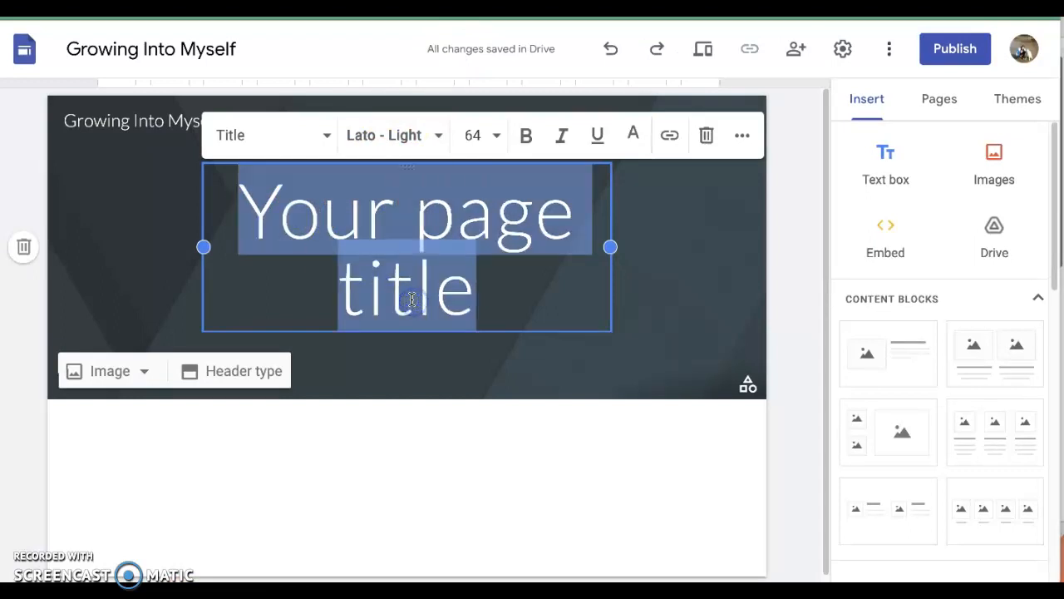
type("Freeing")
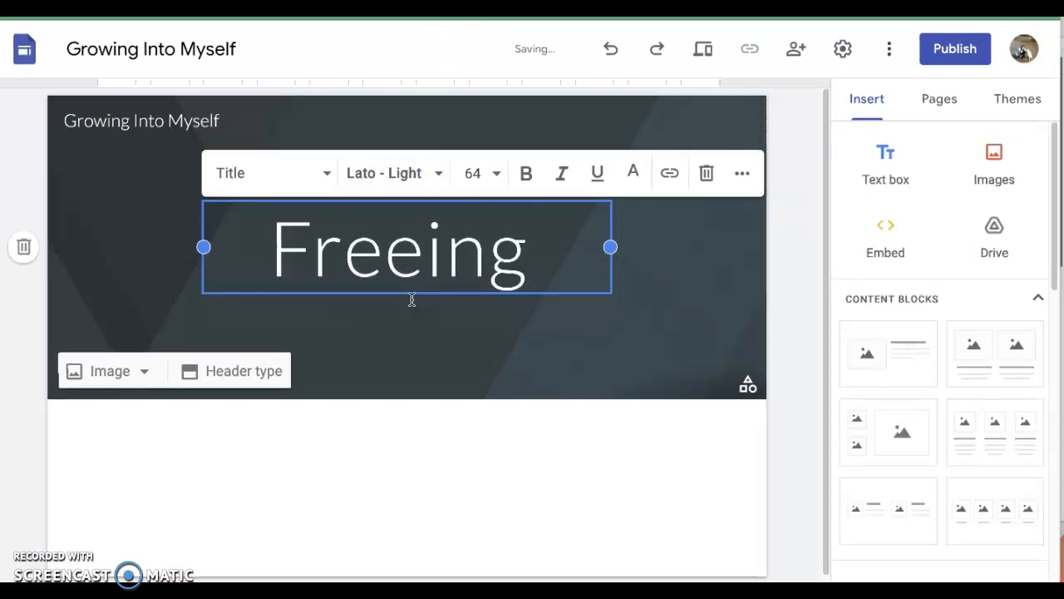
type(" Your Life")
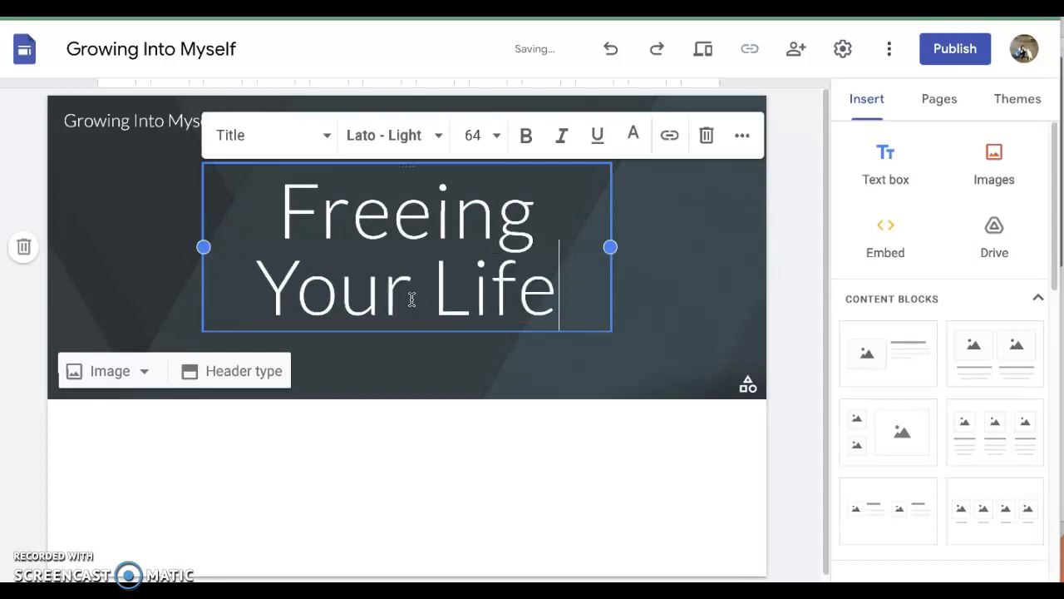
left_click(349, 295)
left_click(346, 222)
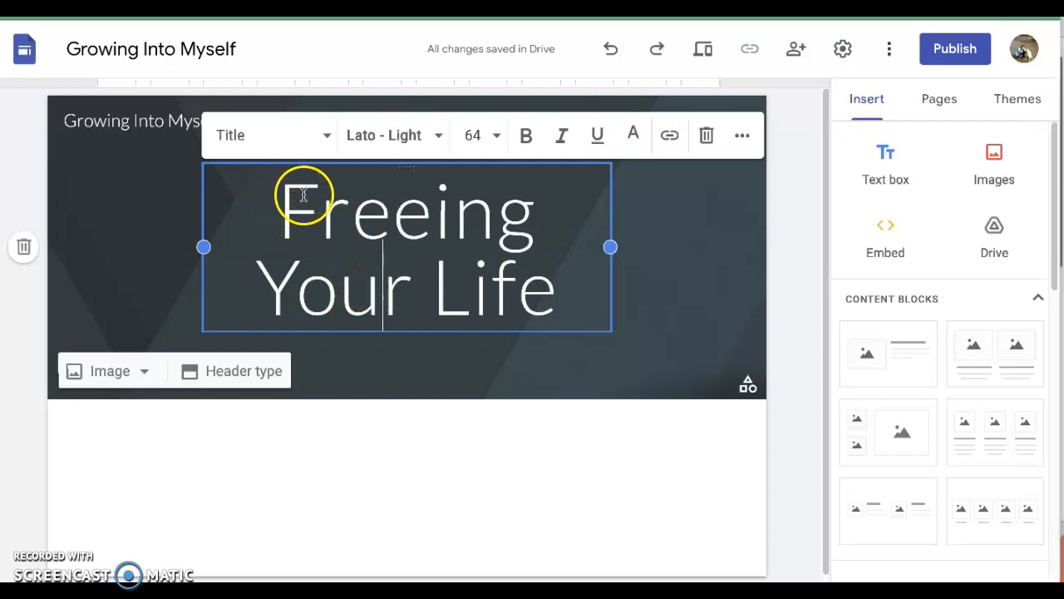
Step: Browse the themes created by Google and apply the Vision theme to the site
left_click(1019, 100)
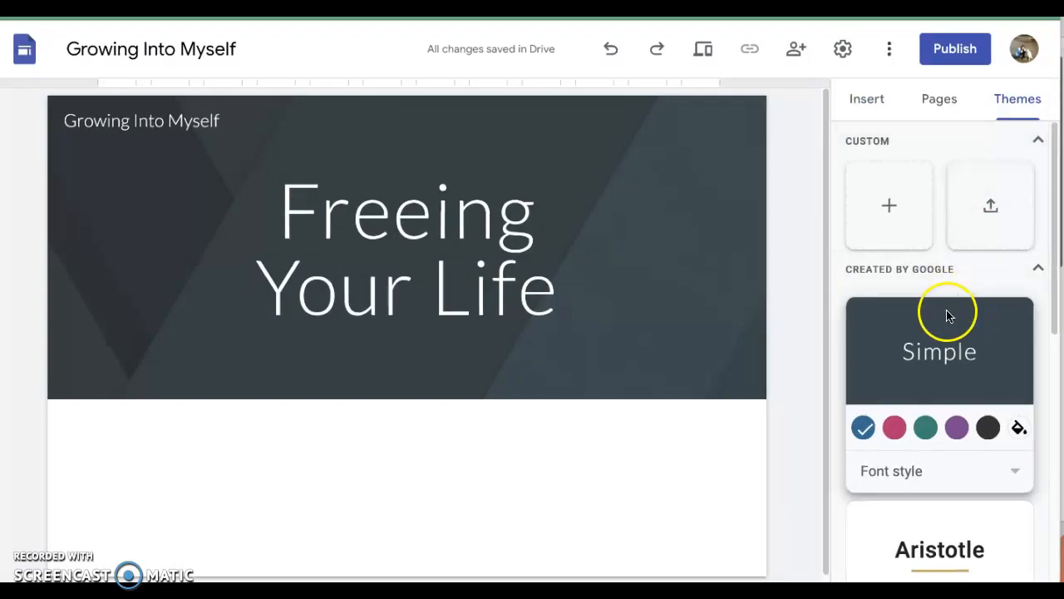
scroll(946, 315, "down", 5)
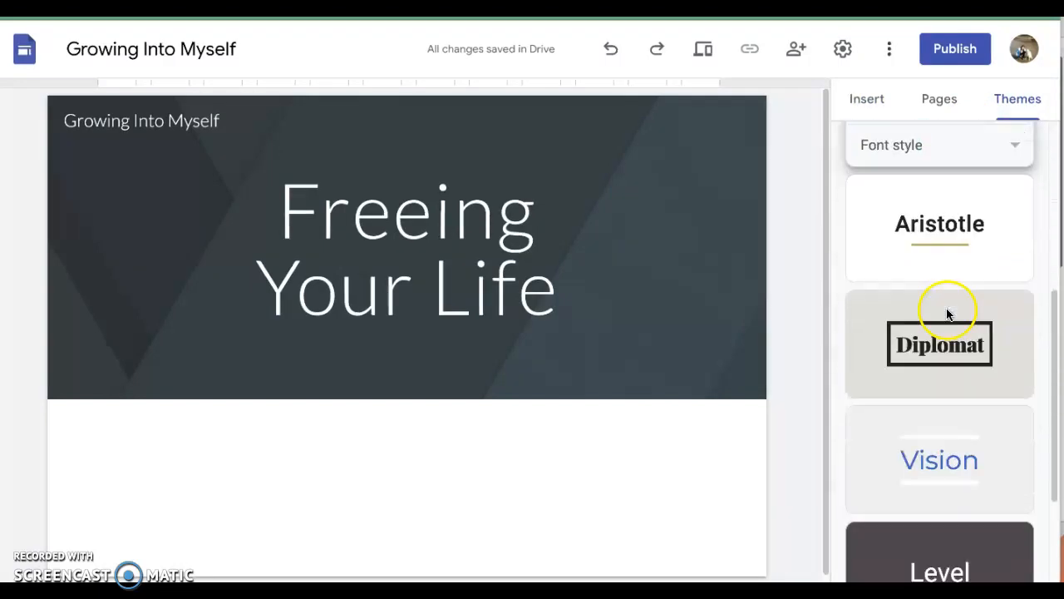
scroll(947, 309, "down", 1)
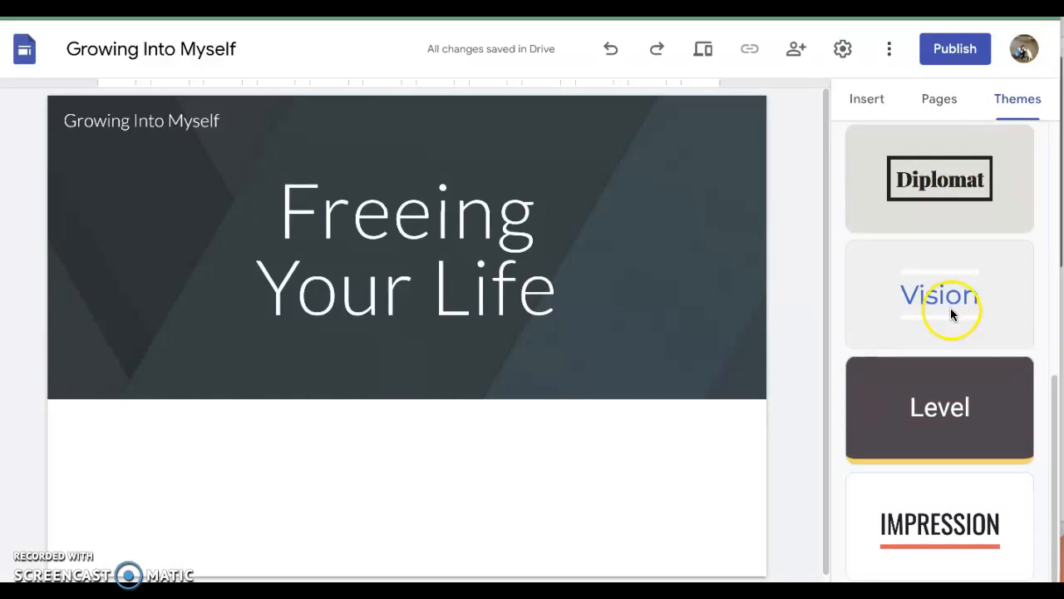
scroll(952, 309, "up", 1)
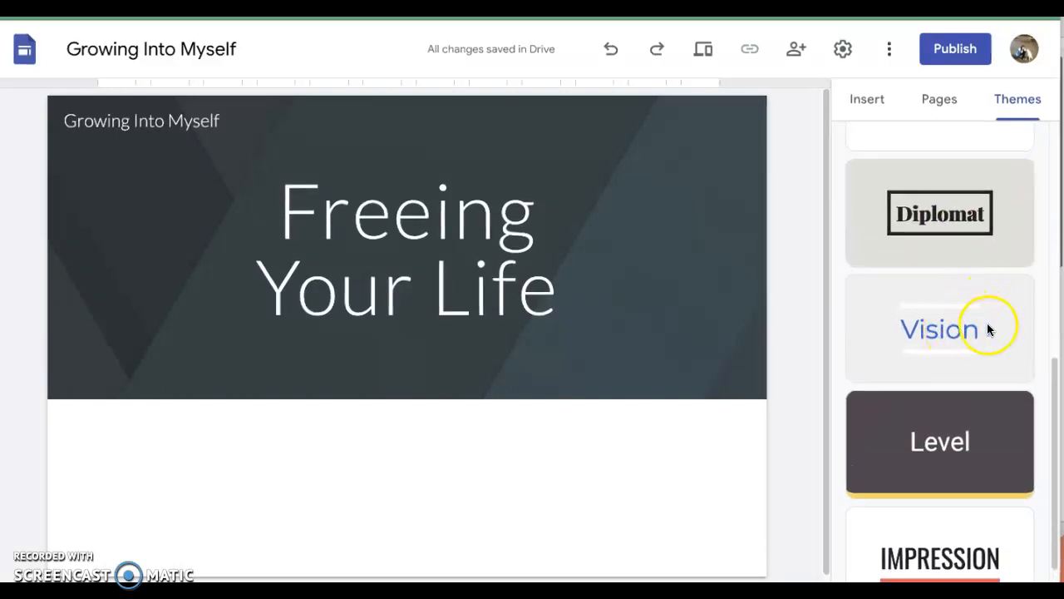
left_click(978, 331)
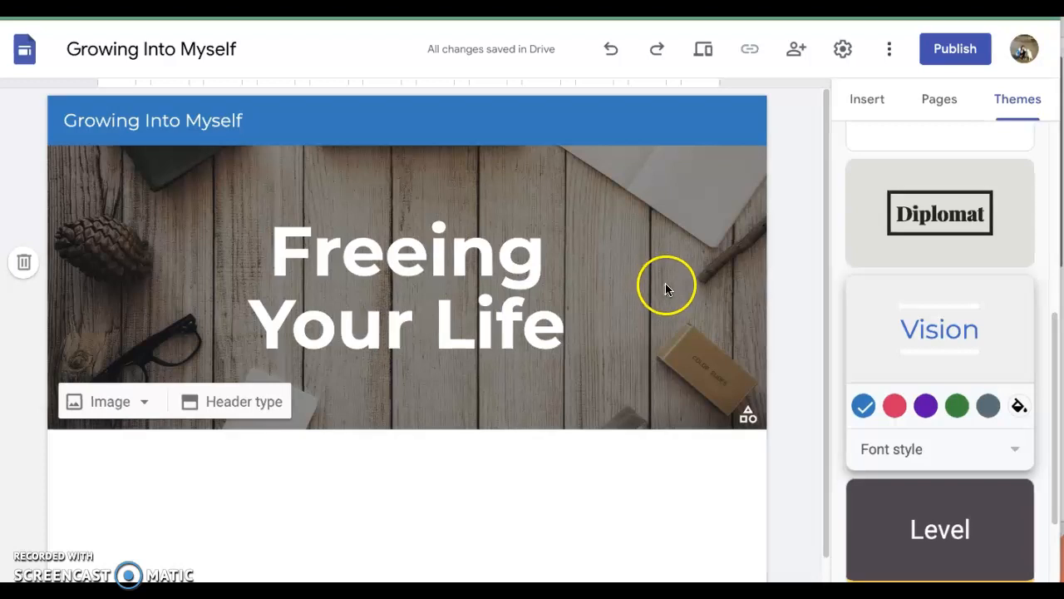
Step: Replace the header background with the pale seashore wave photo from the image gallery
left_click(144, 406)
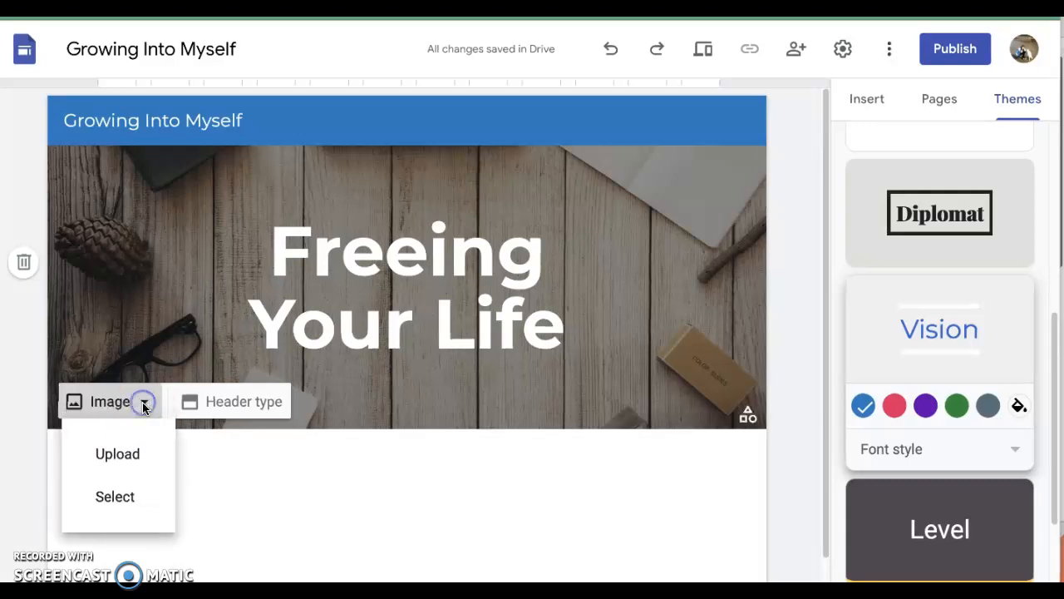
left_click(116, 497)
left_click(192, 475)
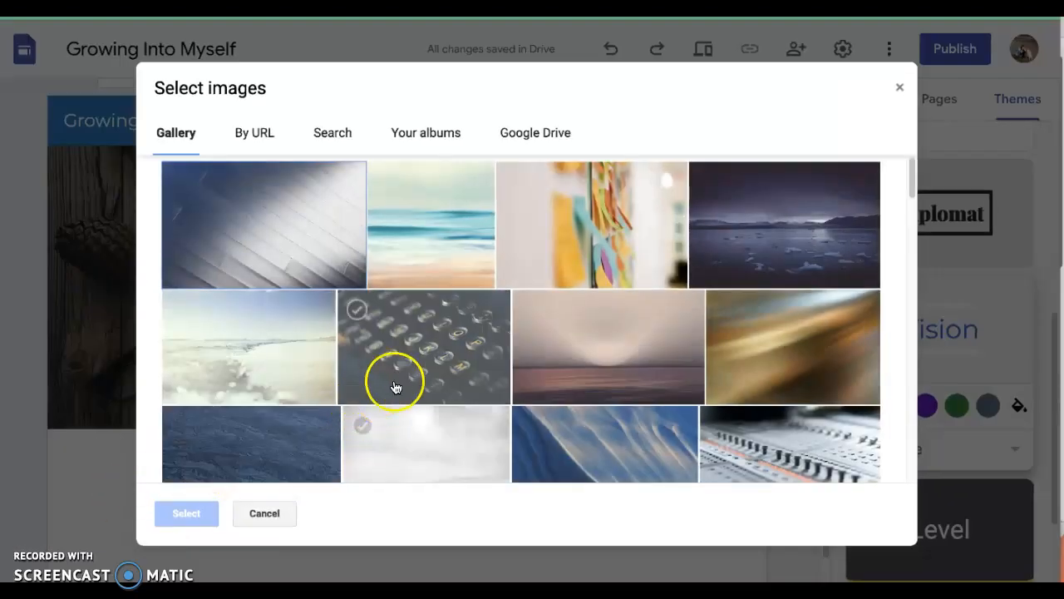
scroll(436, 378, "down", 3)
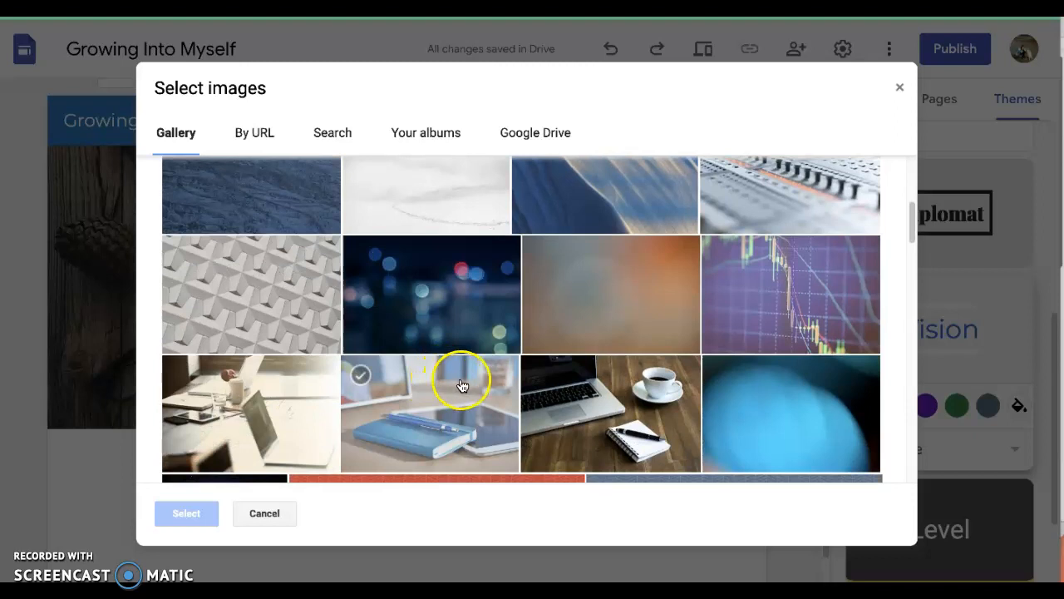
scroll(466, 382, "up", 2)
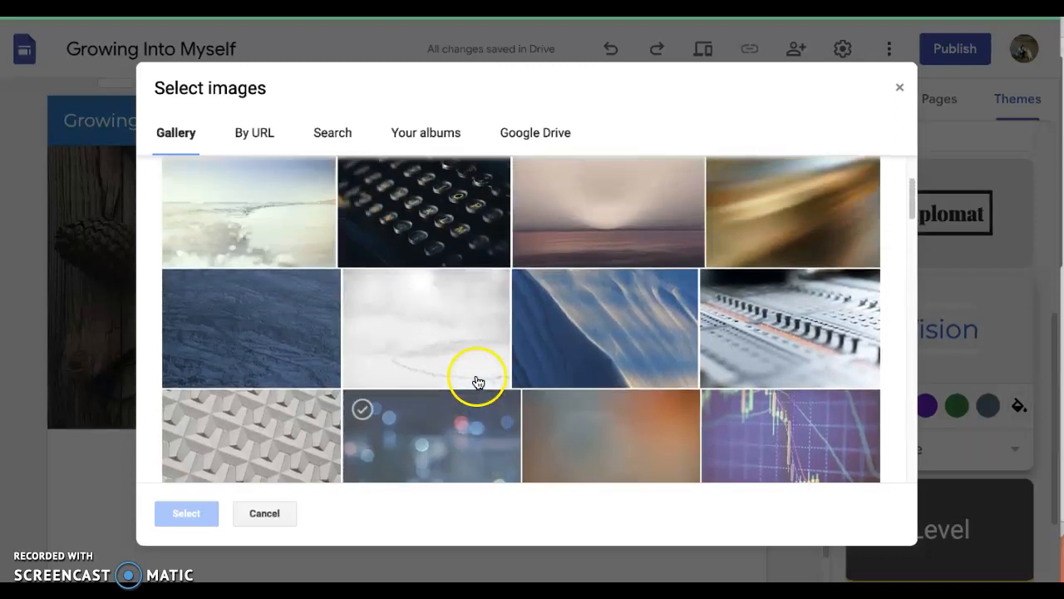
scroll(478, 381, "up", 2)
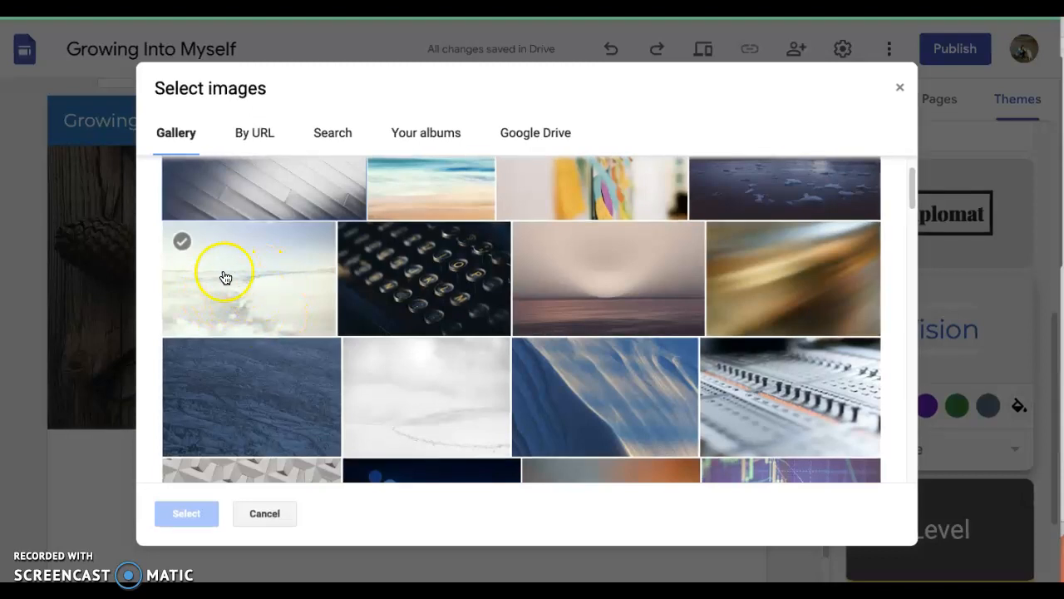
left_click(262, 285)
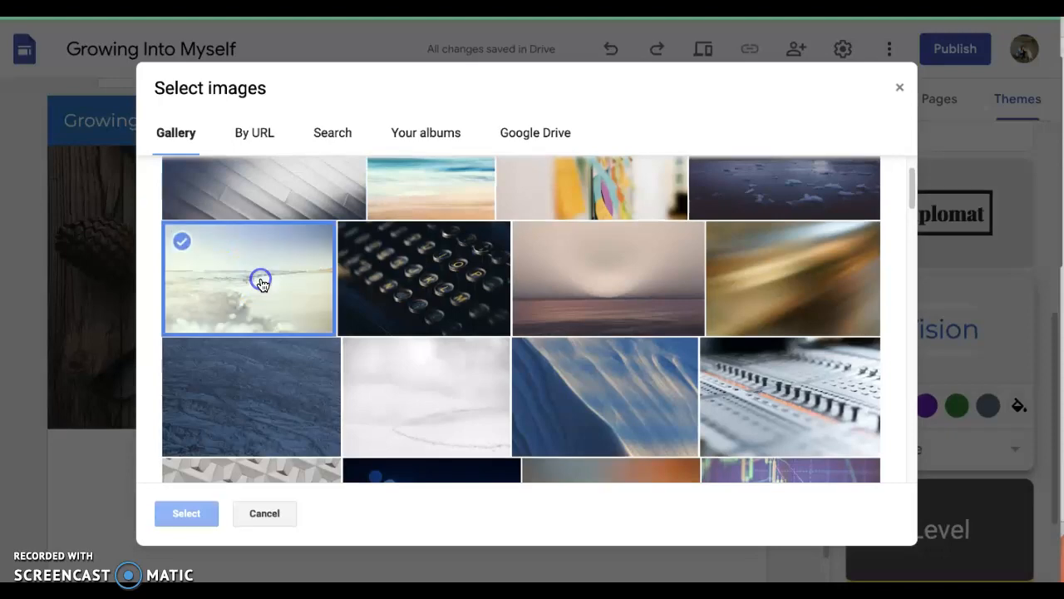
left_click(184, 513)
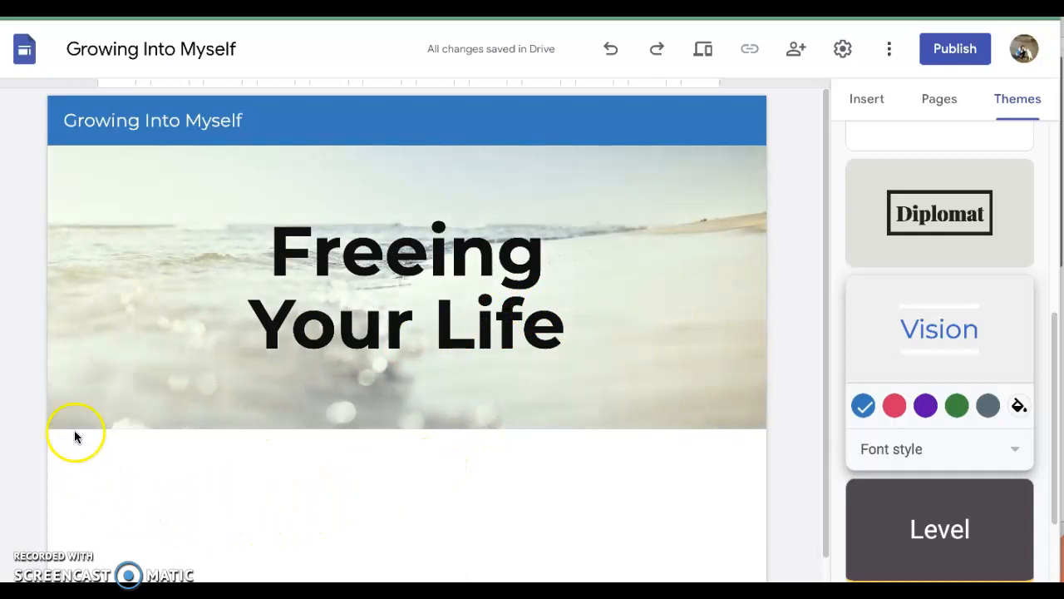
mouse_move(111, 399)
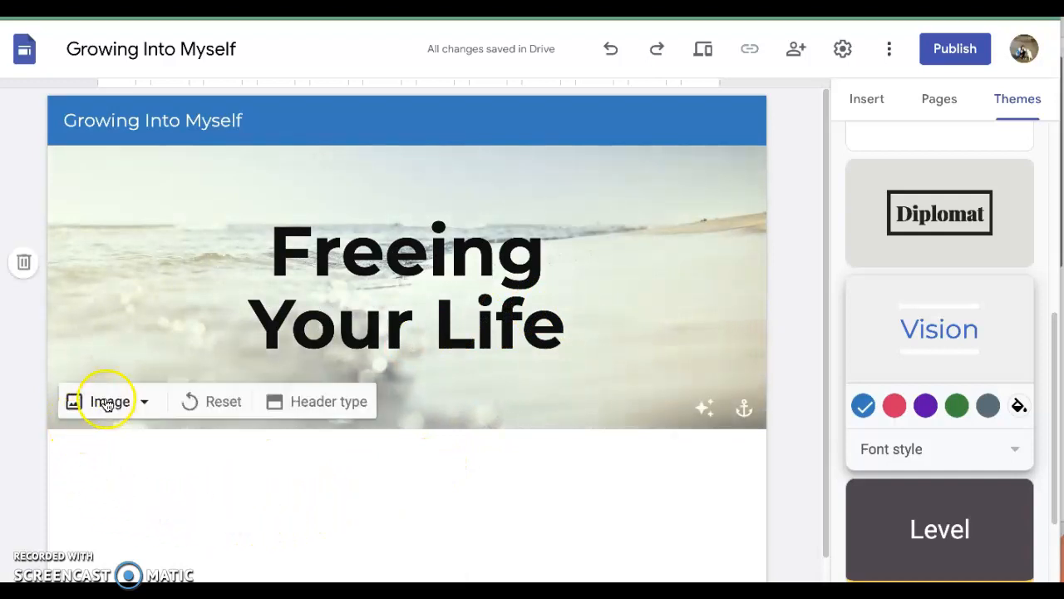
left_click(147, 403)
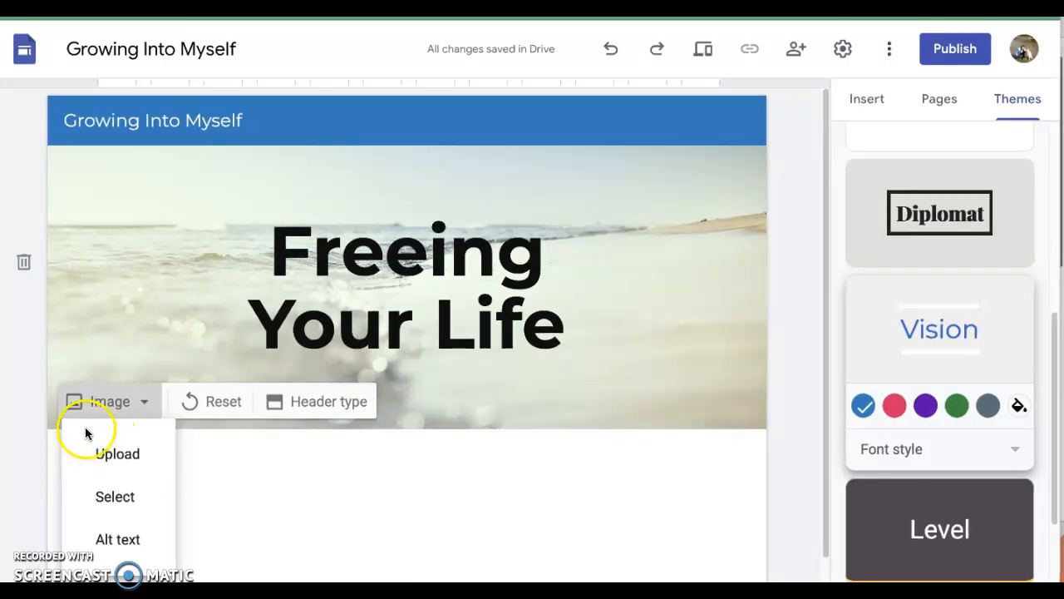
left_click(129, 402)
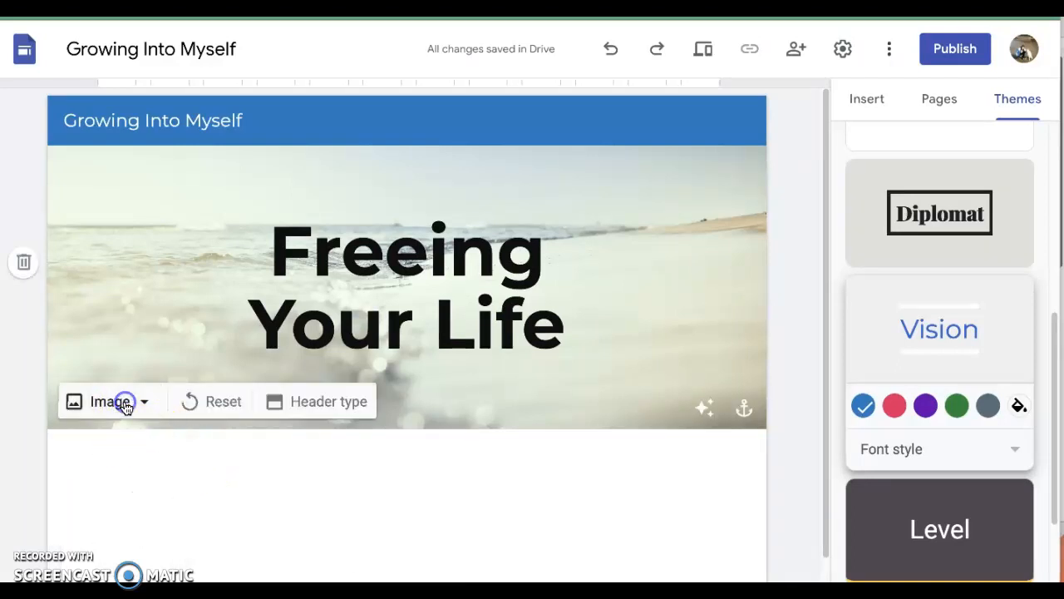
Step: Try the Large banner and Cover header types on the page header and switch it back to Banner
left_click(334, 403)
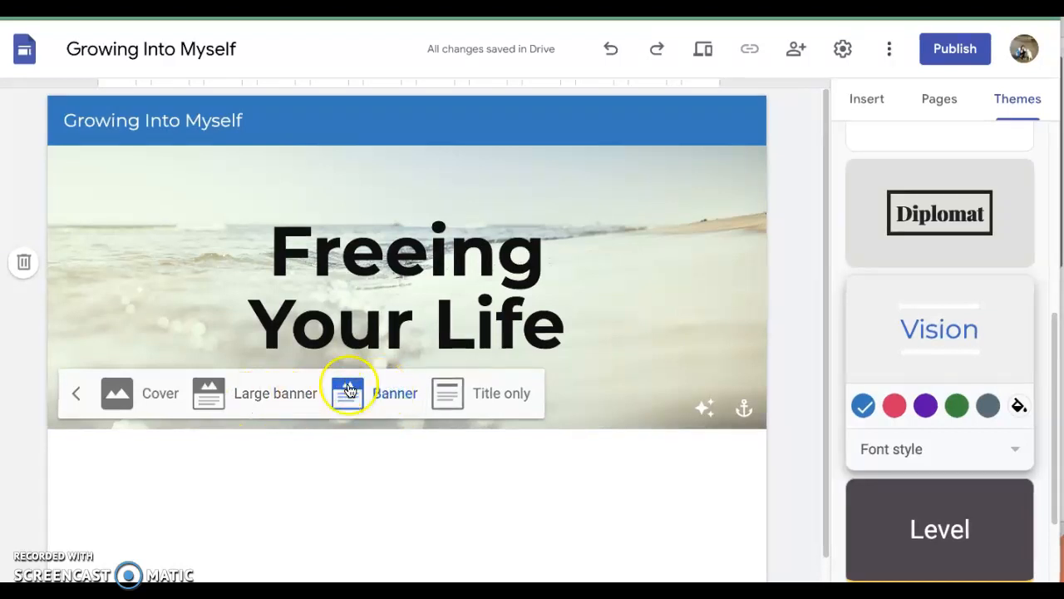
left_click(266, 398)
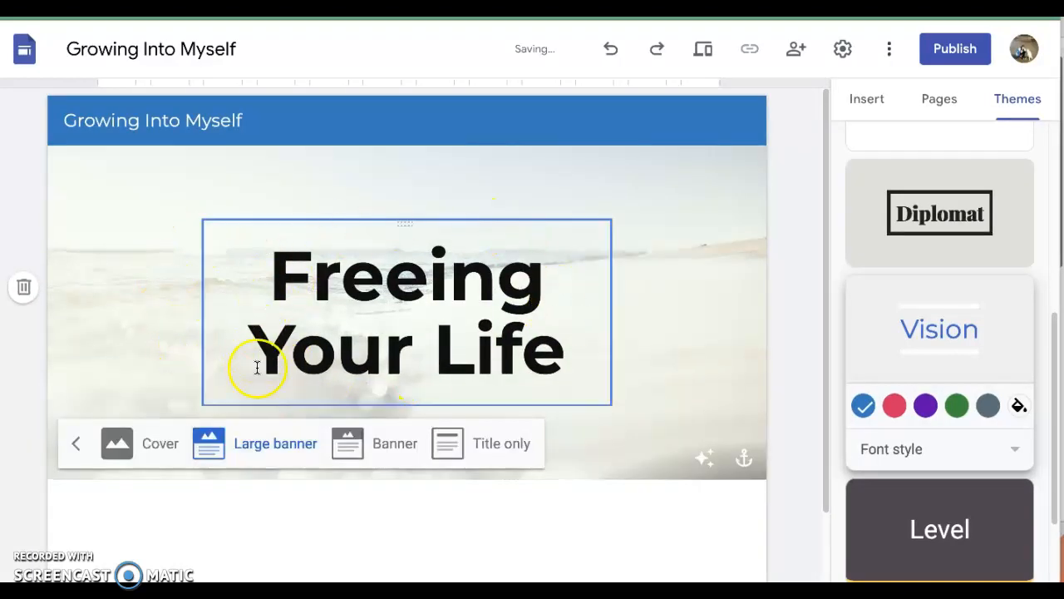
left_click(153, 445)
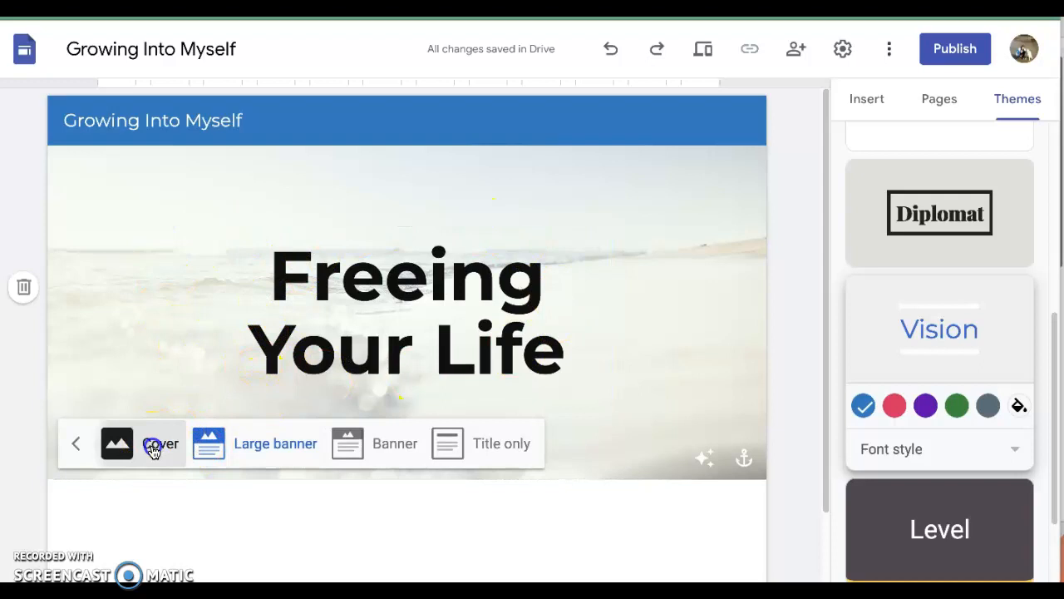
left_click(302, 408)
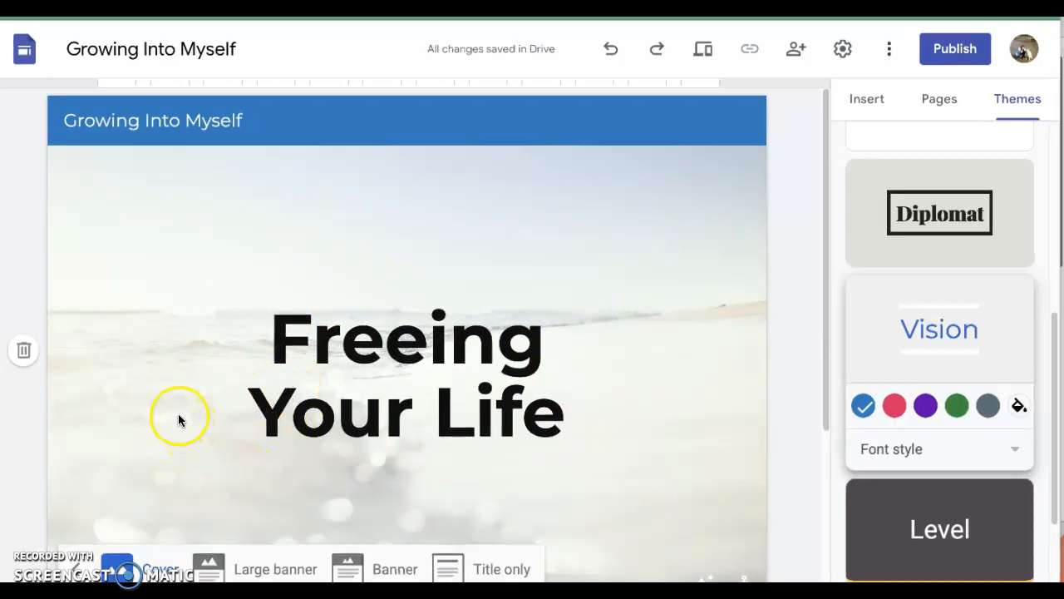
scroll(179, 420, "down", 2)
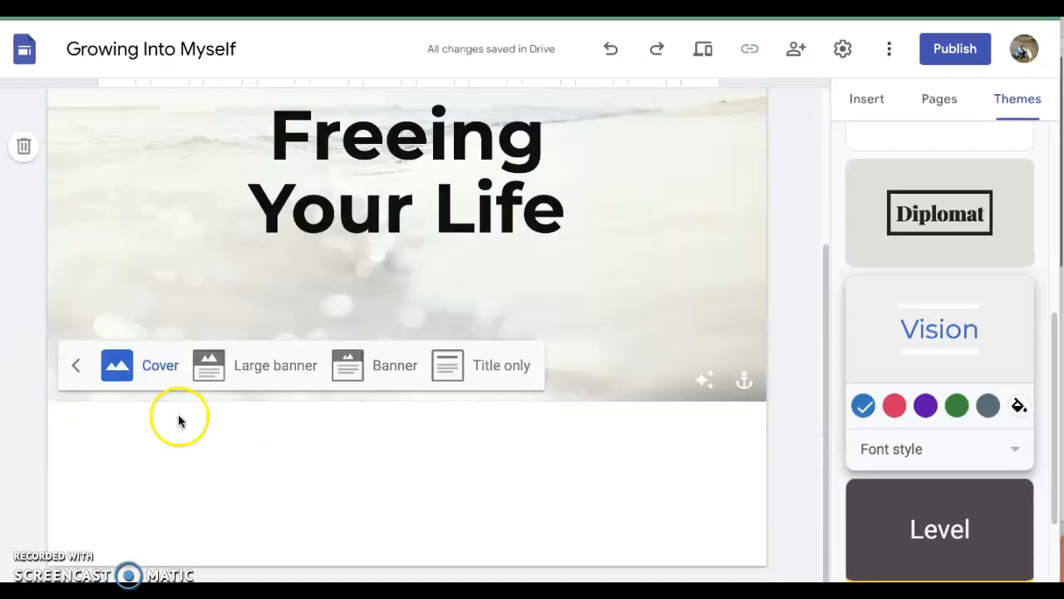
left_click(395, 370)
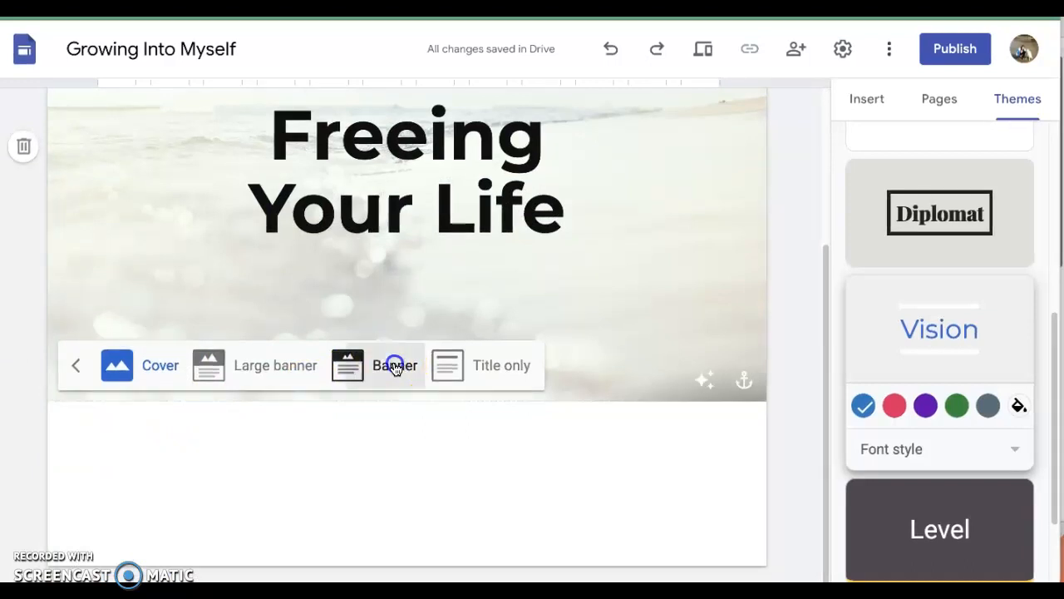
left_click(216, 430)
left_click(404, 224)
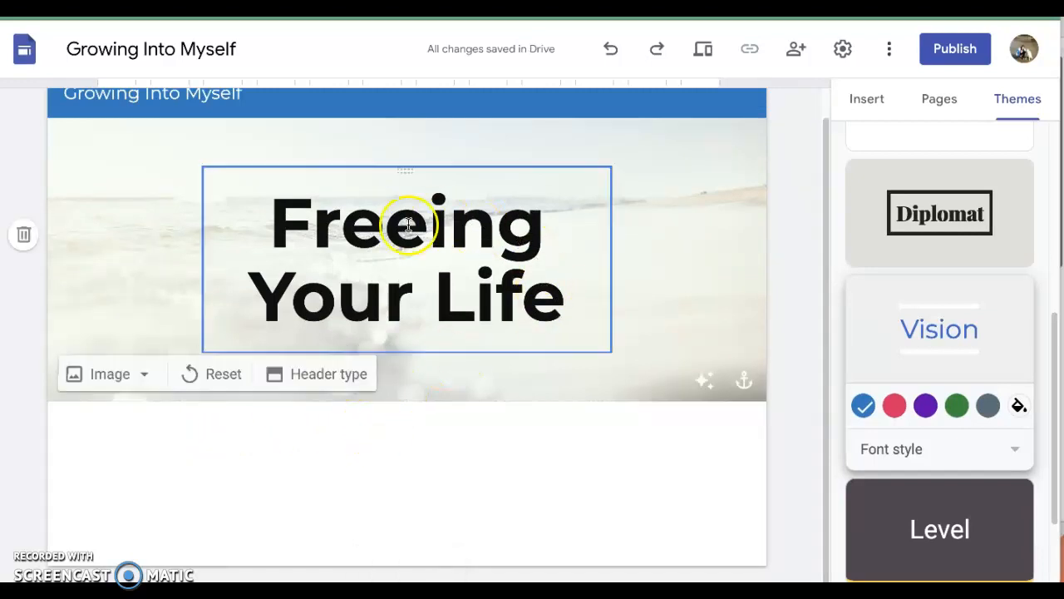
scroll(408, 333, "up", 1)
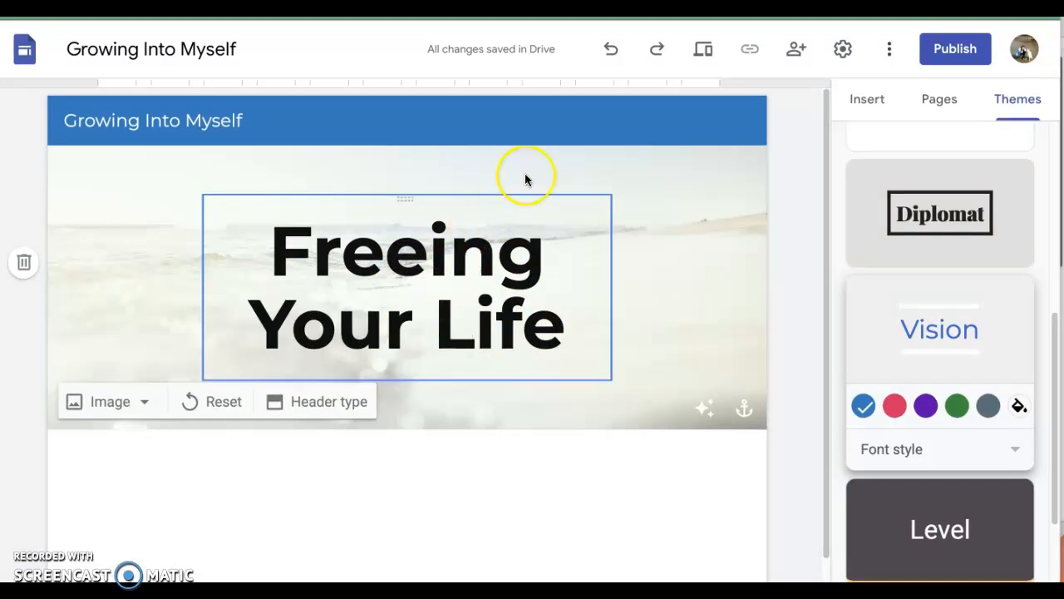
Step: Insert a text box beneath the header banner
left_click(866, 101)
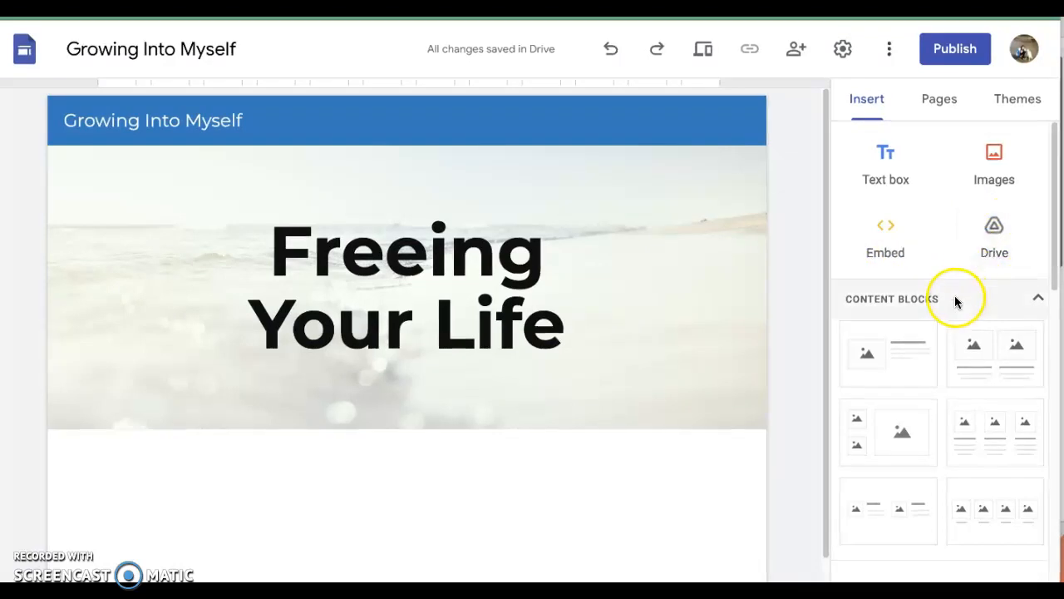
scroll(955, 301, "down", 2)
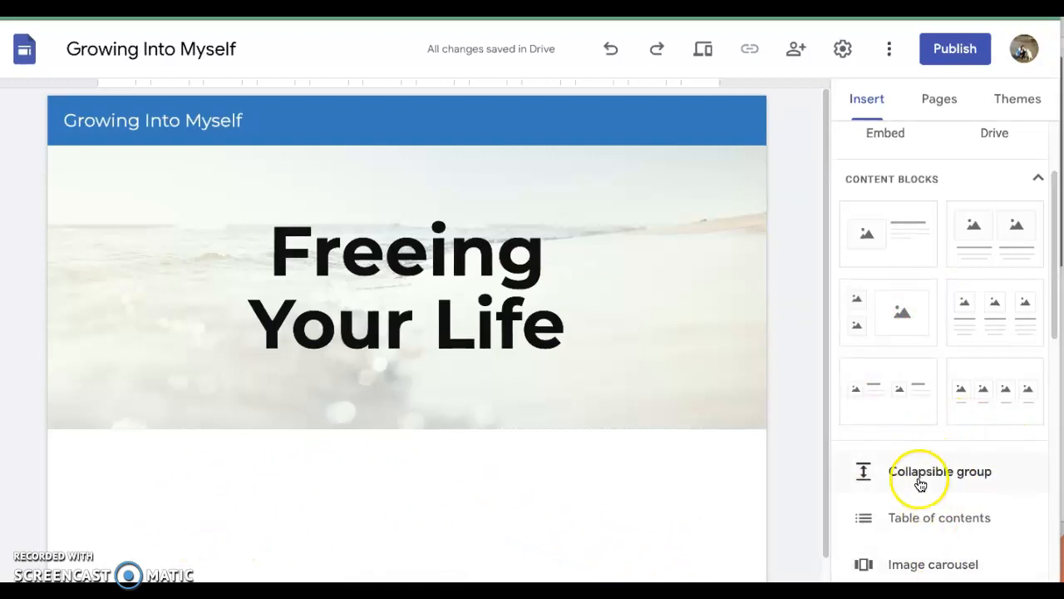
scroll(934, 567, "down", 5)
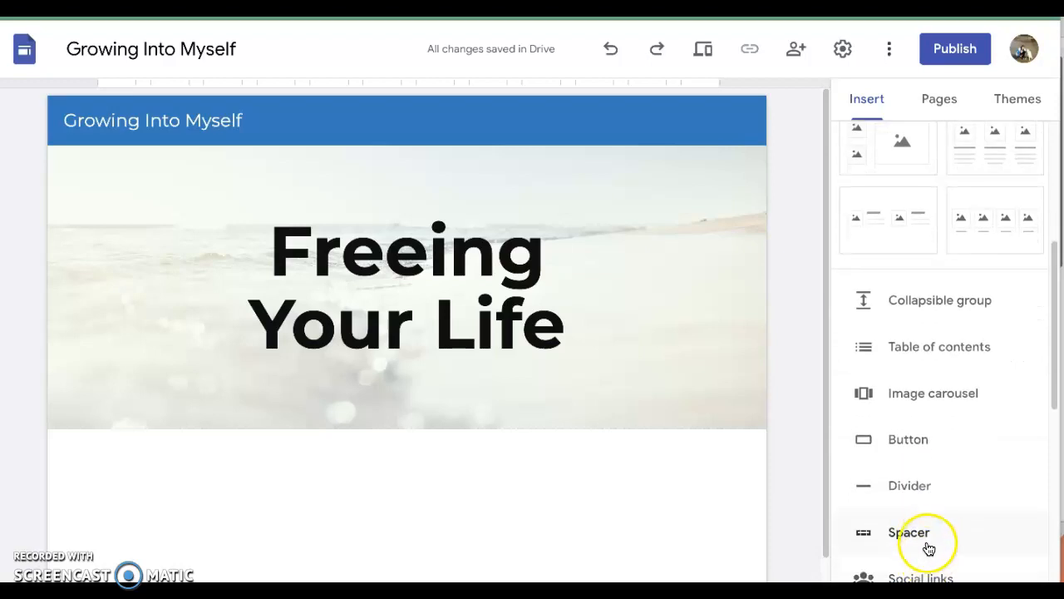
scroll(935, 538, "down", 2)
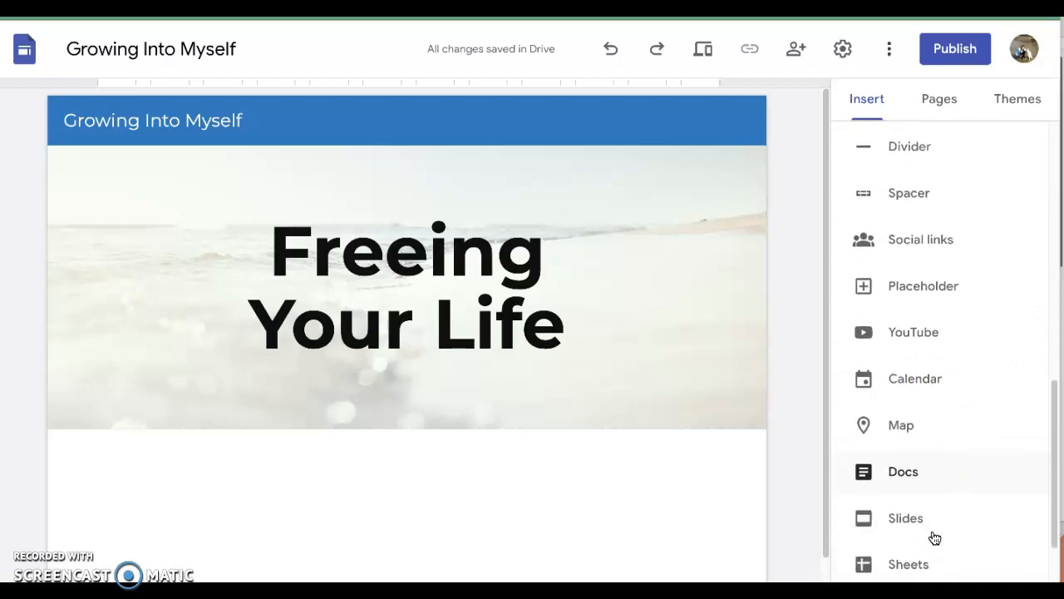
scroll(935, 538, "up", 1)
scroll(932, 541, "up", 10)
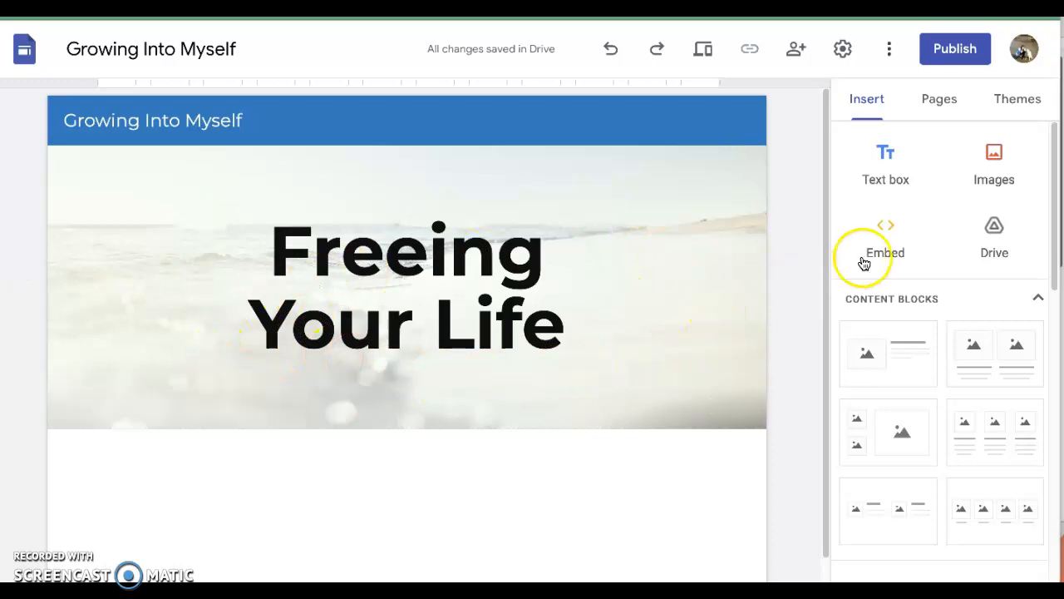
left_click(888, 158)
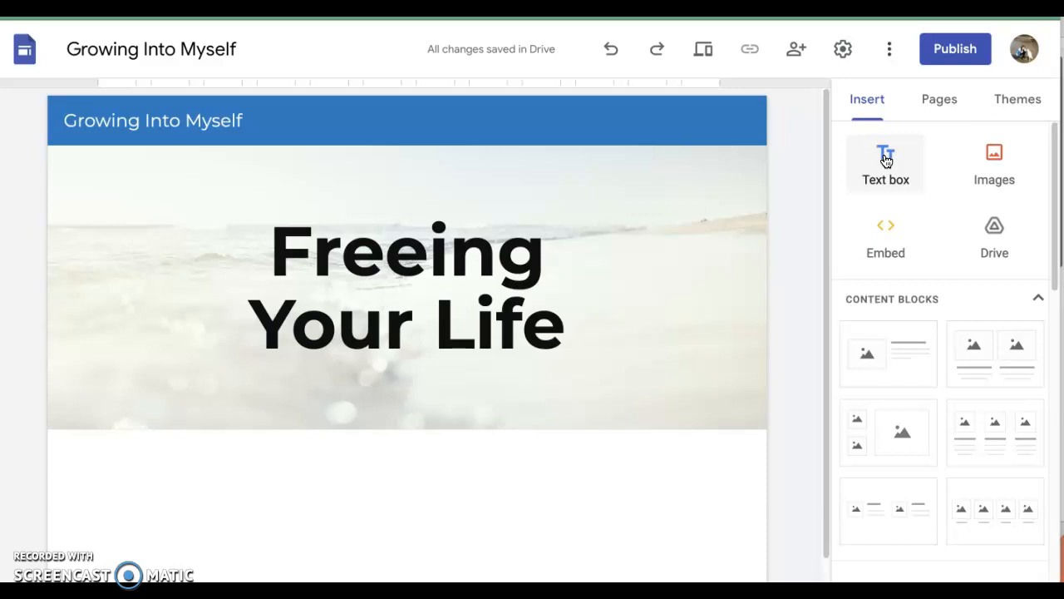
left_click(886, 160)
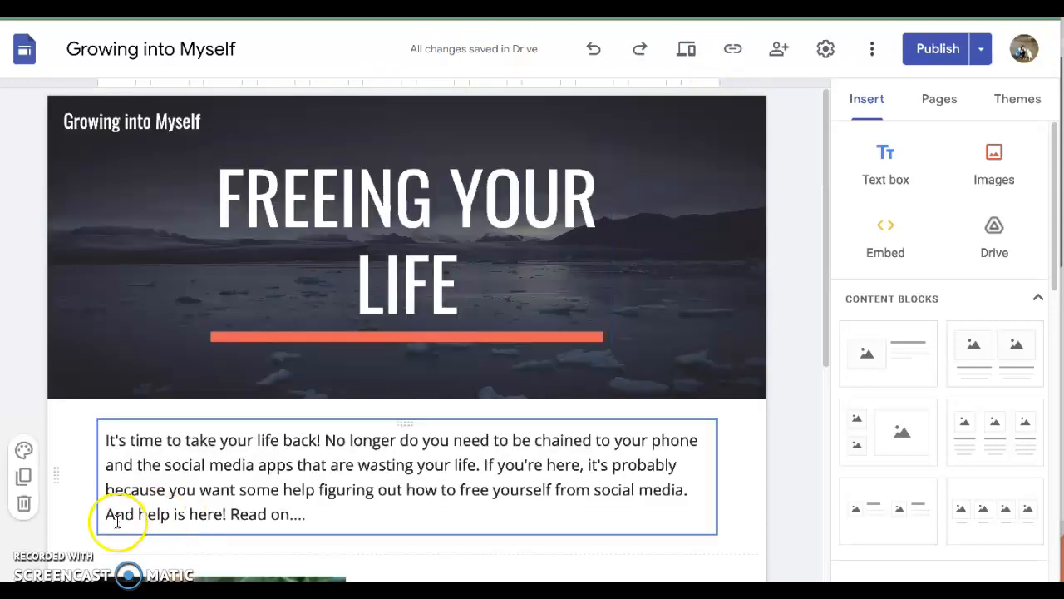
Step: Copy the "It's time to take your life back!" paragraph from the other Growing into Myself site into the new text box, without trailing blank lines
left_click(106, 441)
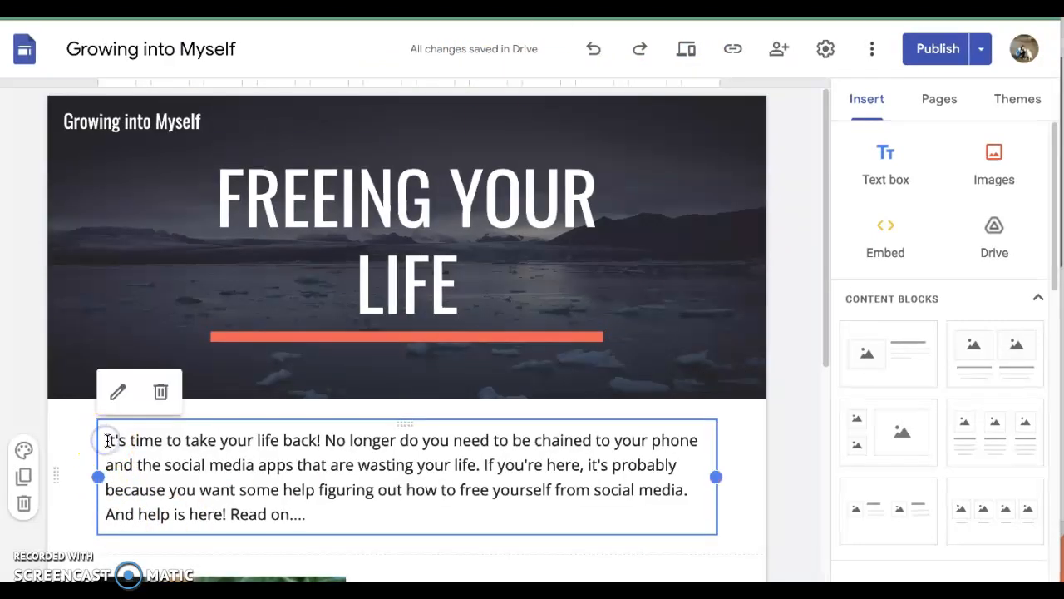
left_click_drag(106, 441, 350, 515)
key("ctrl+c")
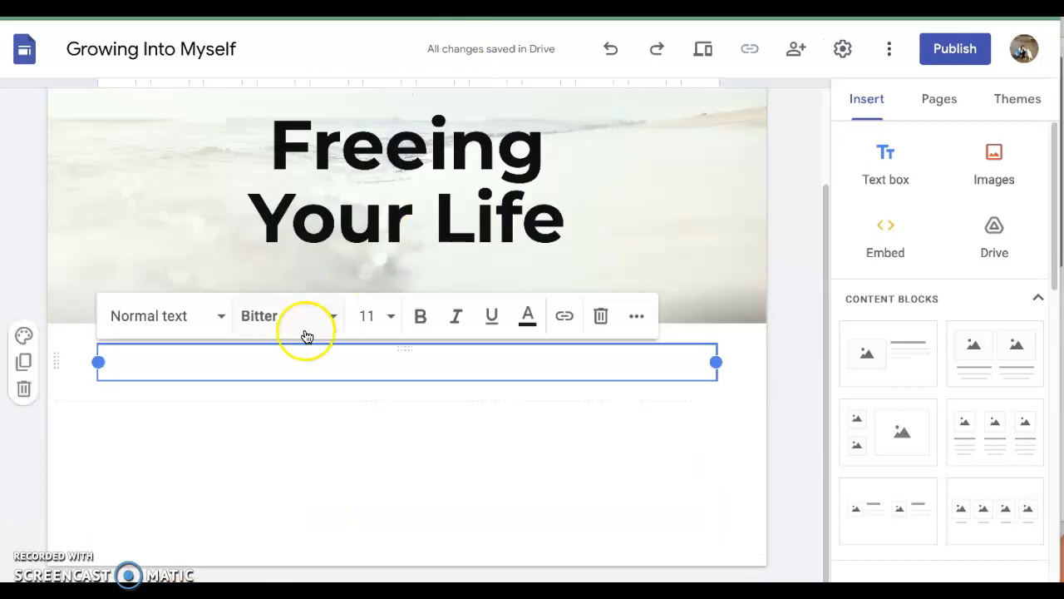
left_click(197, 359)
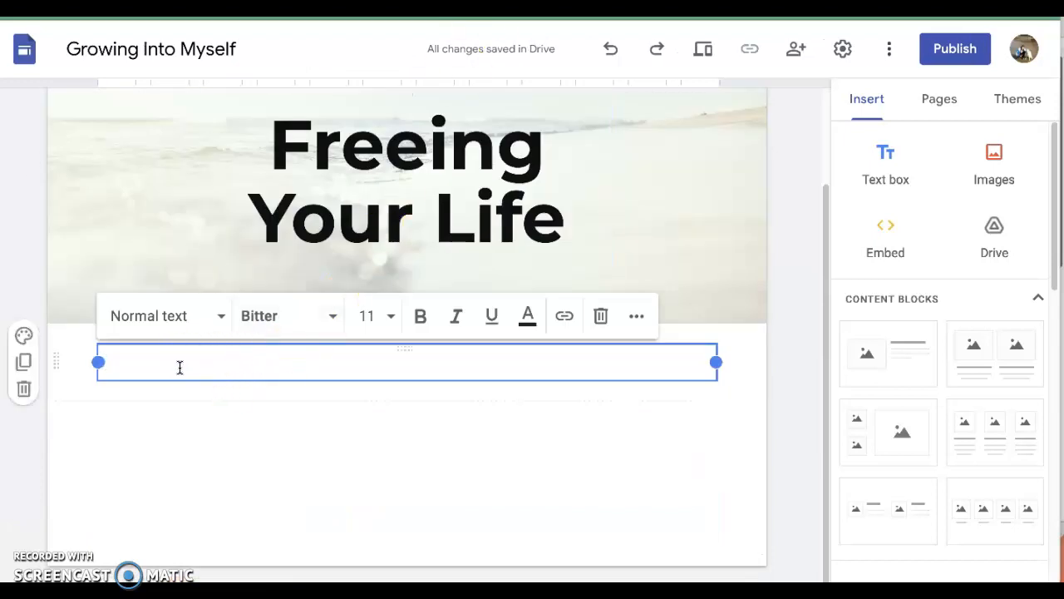
key("ctrl+v")
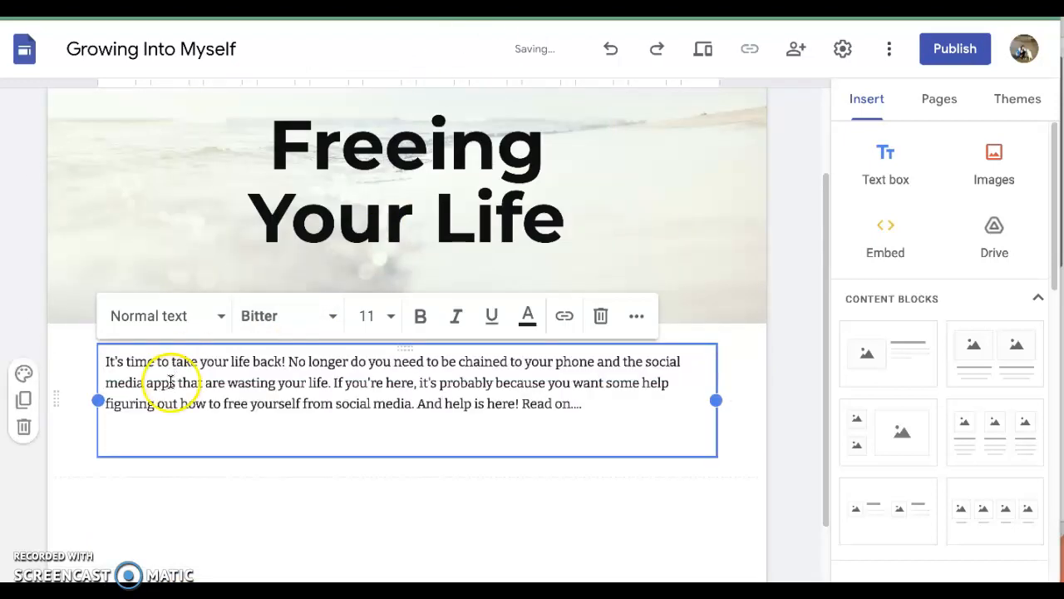
key("BackSpace")
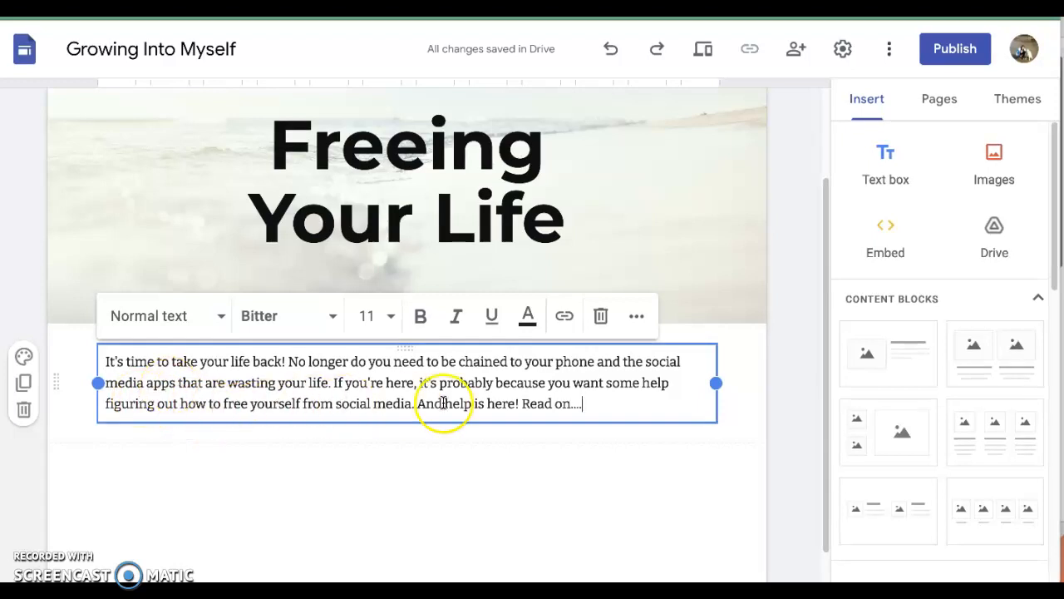
Step: Add the content block with one image beside a heading and text, and fill its image placeholder with IMG_6549.JPG from Google Drive
left_click(894, 356)
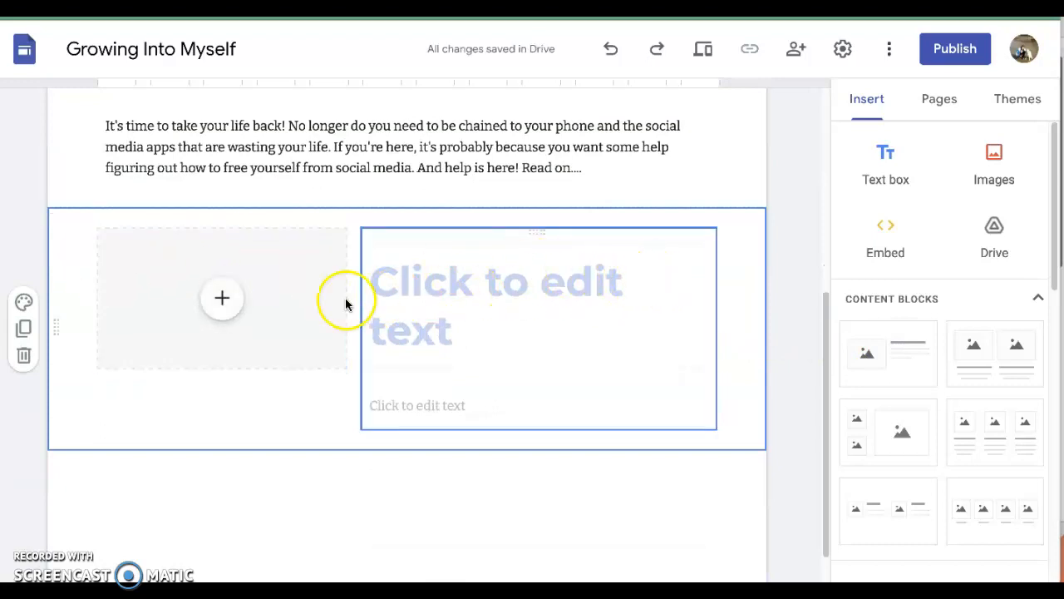
left_click(223, 300)
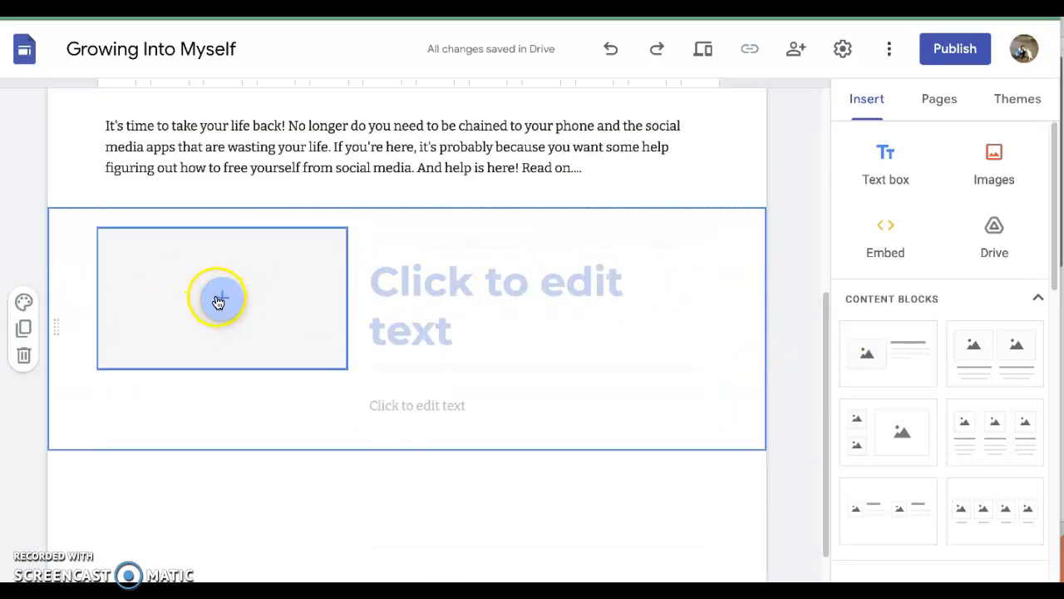
left_click(222, 300)
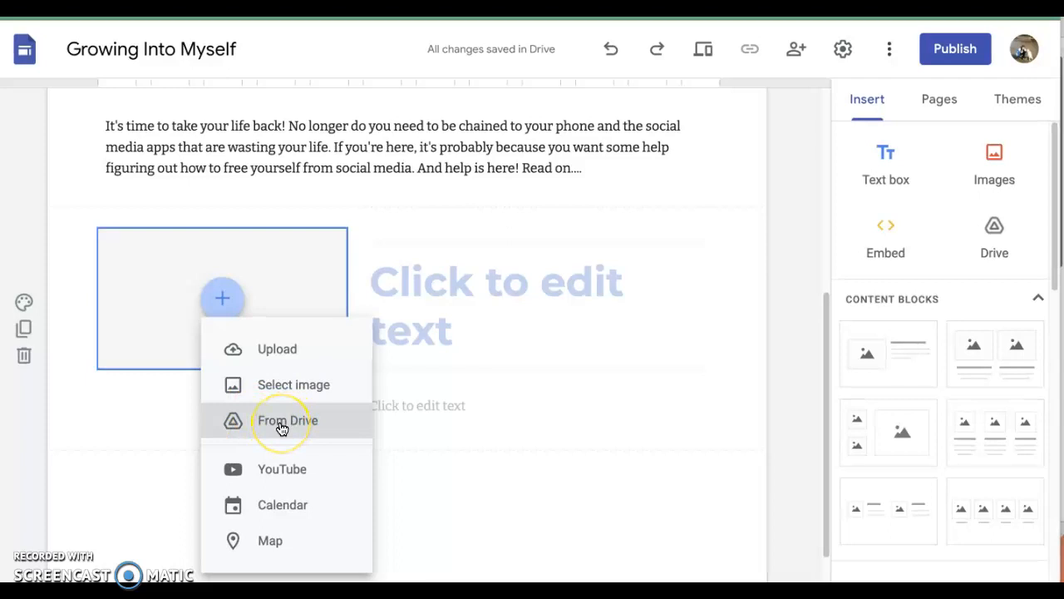
left_click(322, 390)
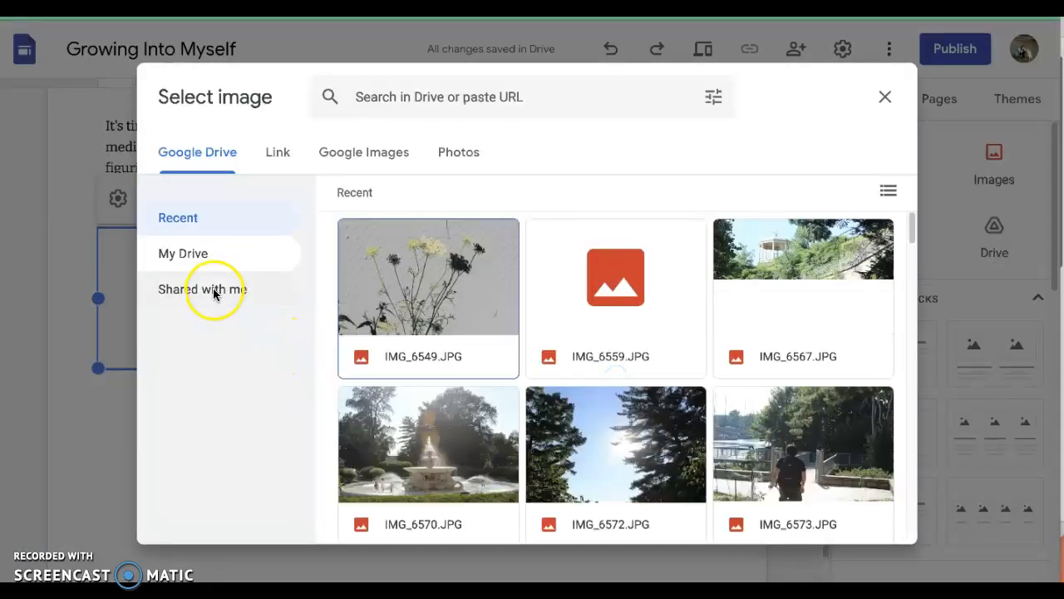
left_click(422, 284)
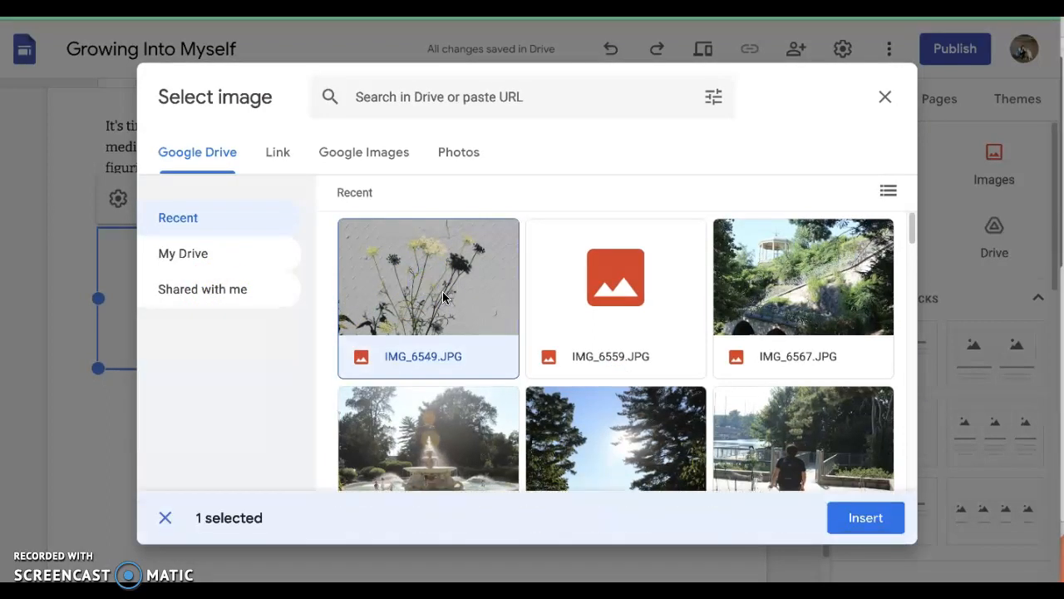
left_click(866, 518)
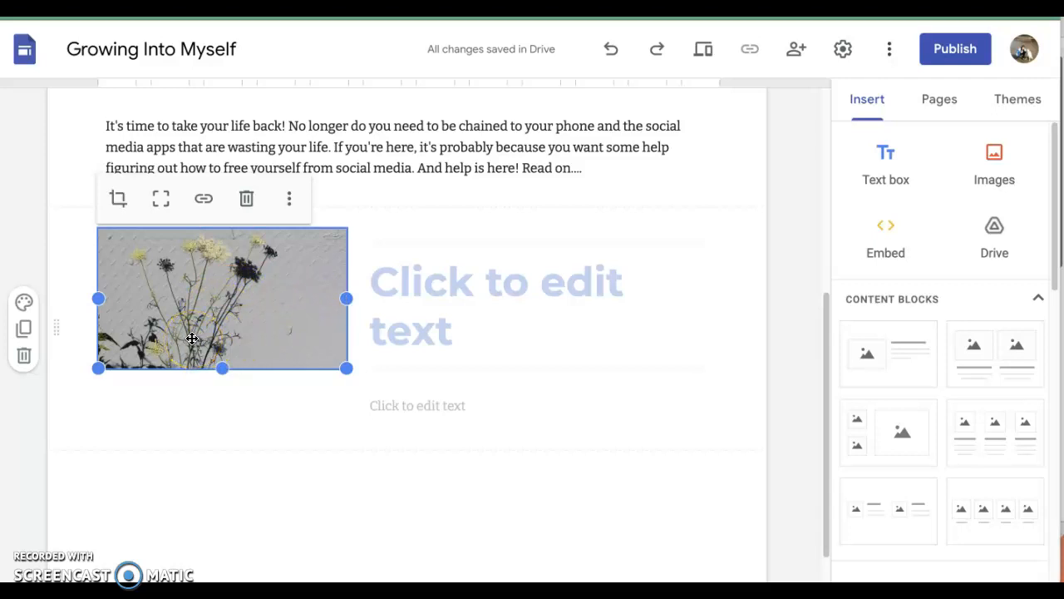
Step: Open the content block's heading for editing and examine the matching heading and text in the other Growing into Myself site
scroll(301, 427, "up", 1)
scroll(301, 426, "up", 3)
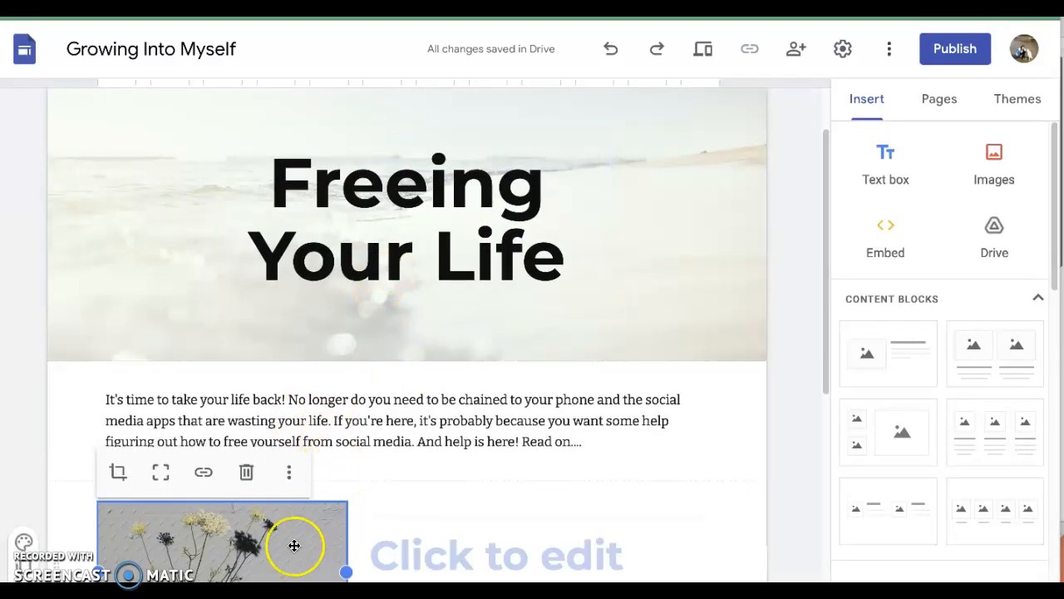
scroll(291, 542, "down", 1)
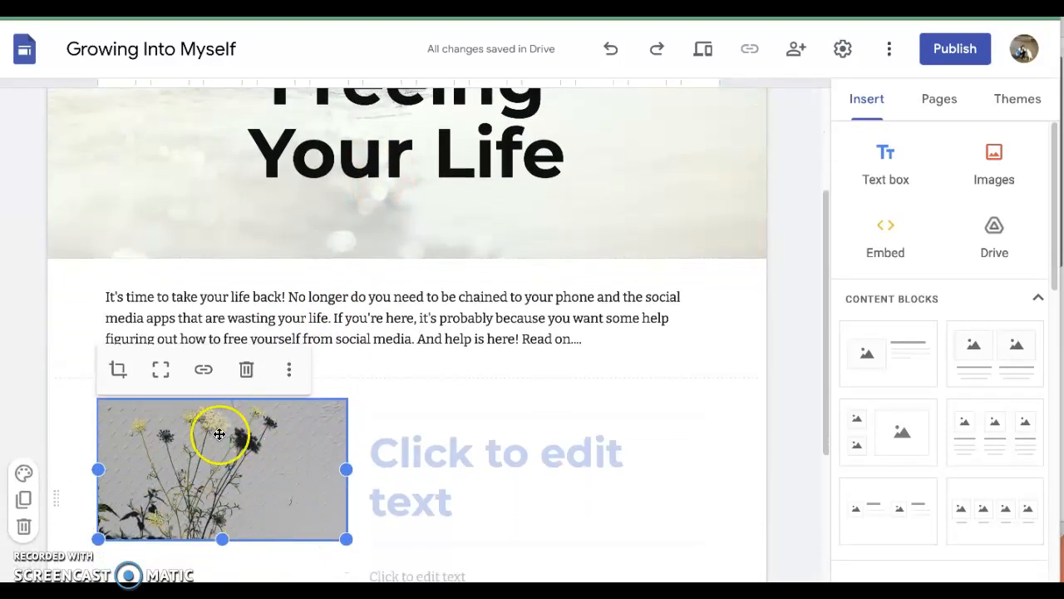
left_click(457, 455)
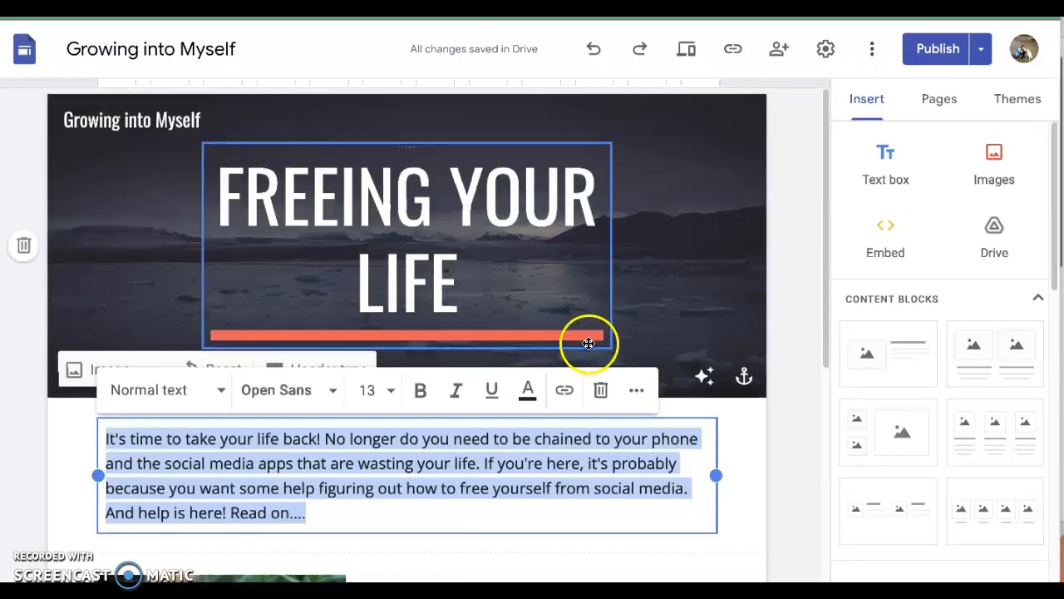
scroll(587, 342, "down", 3)
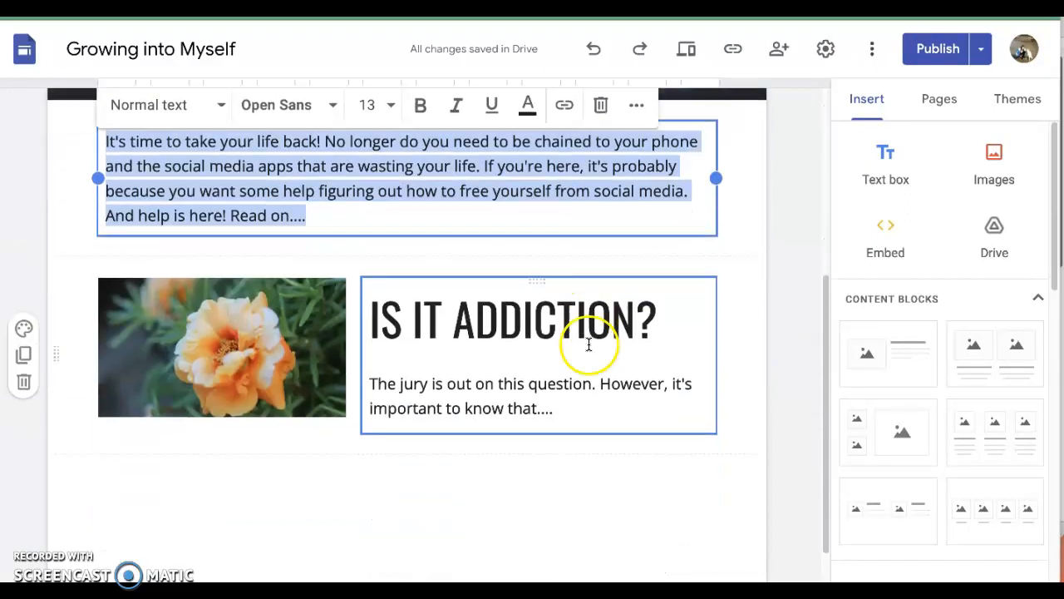
left_click(442, 375)
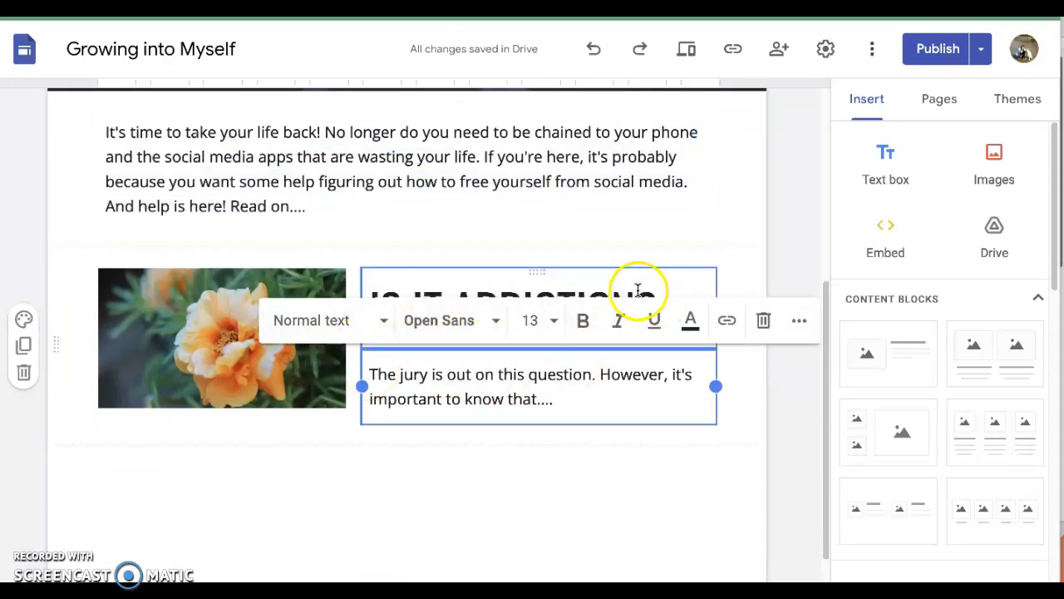
left_click(568, 499)
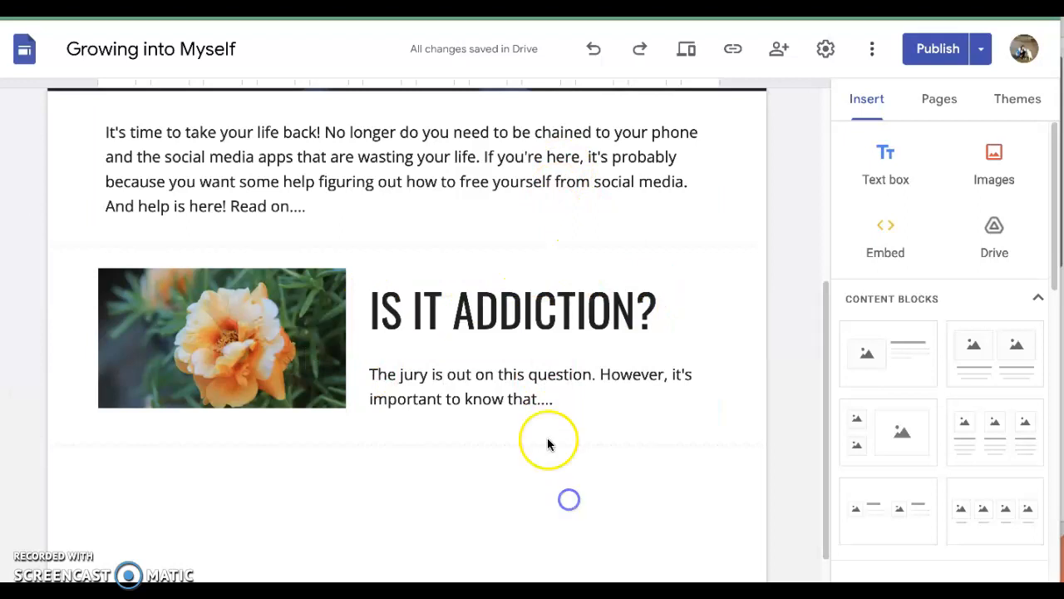
Step: Copy the "Is it addiction?" heading from the other Growing into Myself site into the content block's heading
left_click(391, 308)
left_click_drag(391, 308, 652, 308)
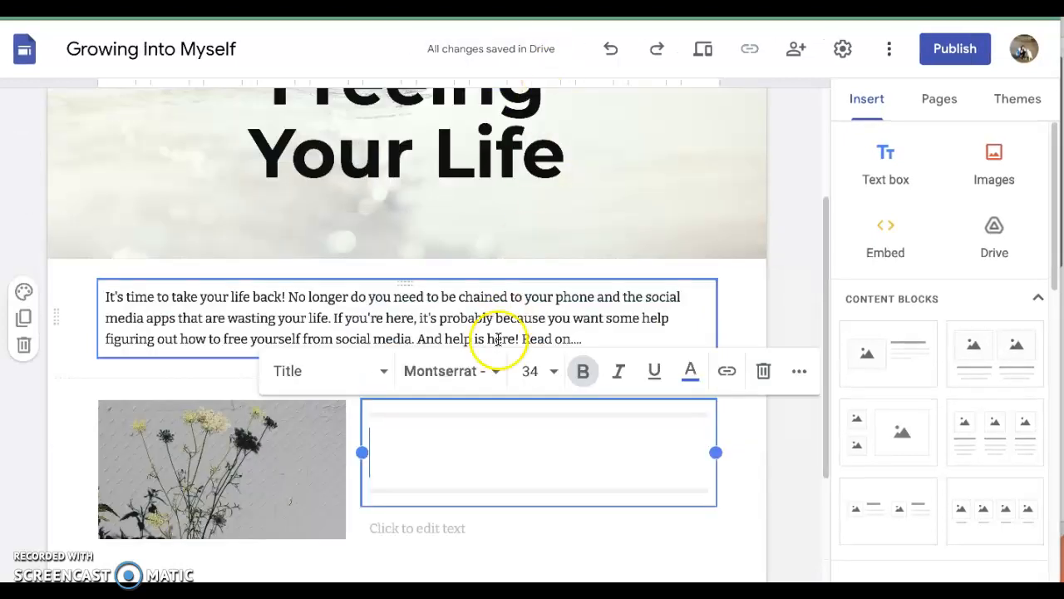
left_click(475, 440)
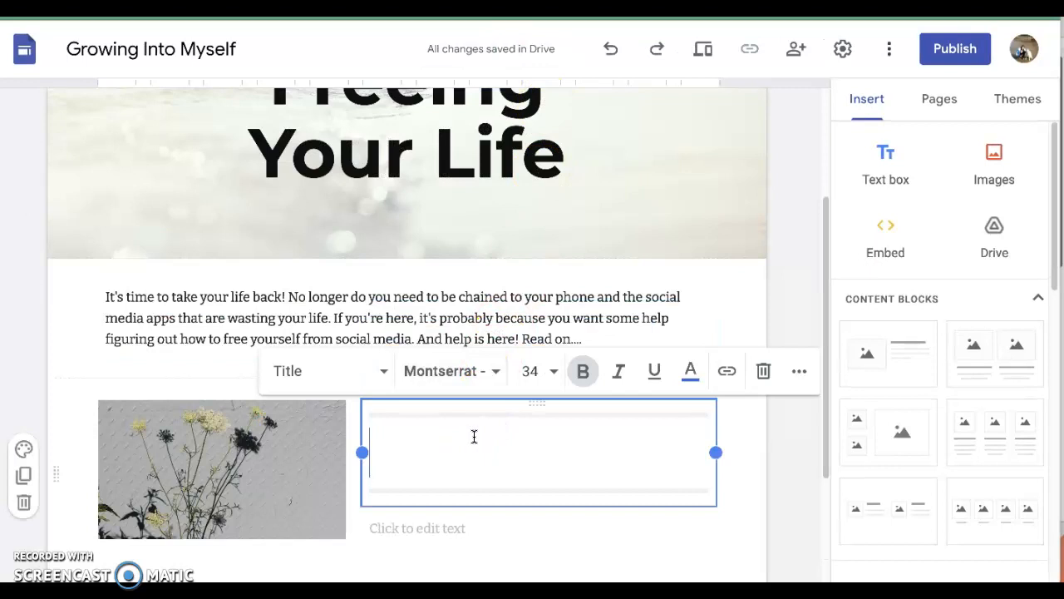
type("Is it addiction?")
left_click(410, 543)
left_click(408, 544)
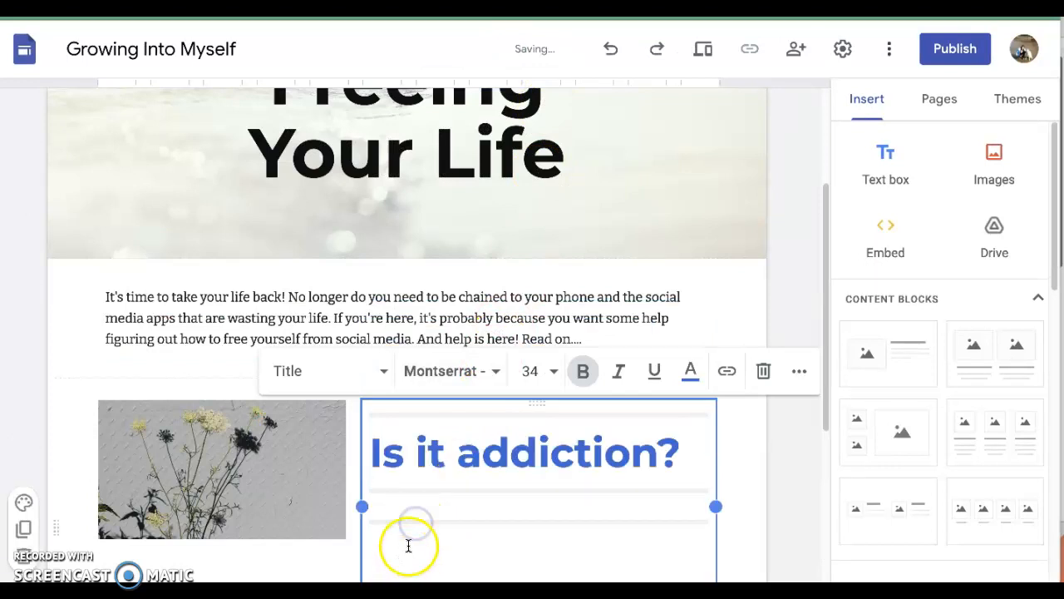
key("BackSpace")
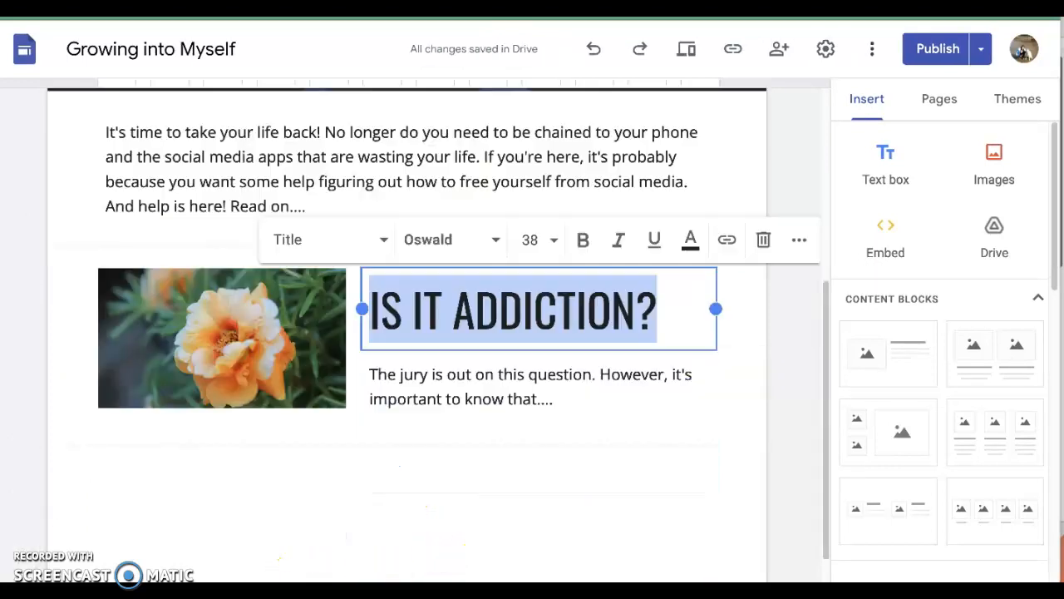
left_click(475, 472)
Step: Copy the "The jury is out on this question" text from the other Growing into Myself site beneath the content block's heading
left_click(373, 363)
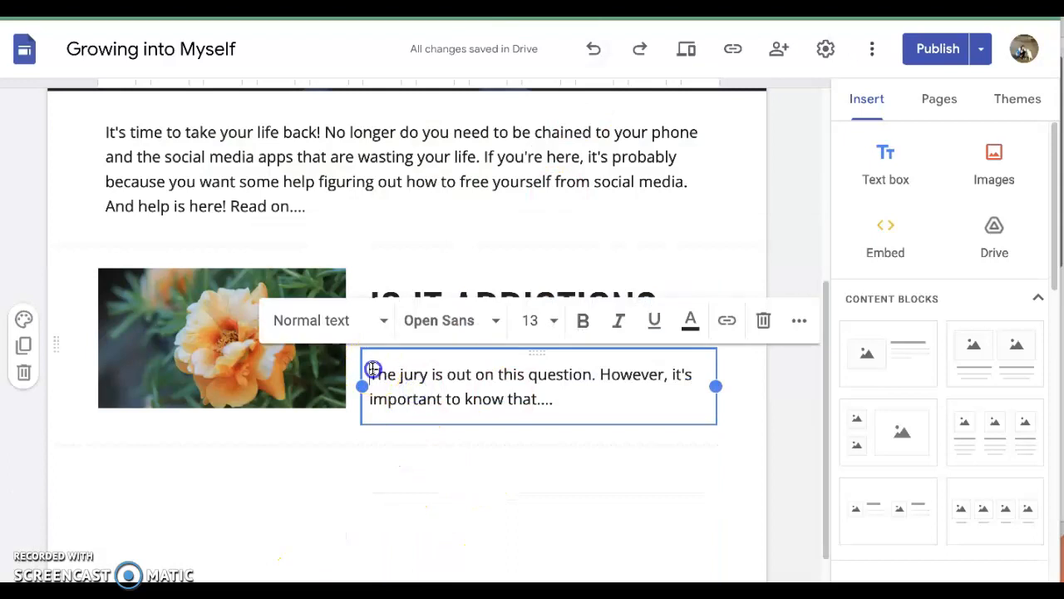
left_click_drag(373, 370, 559, 394)
key("ctrl+c")
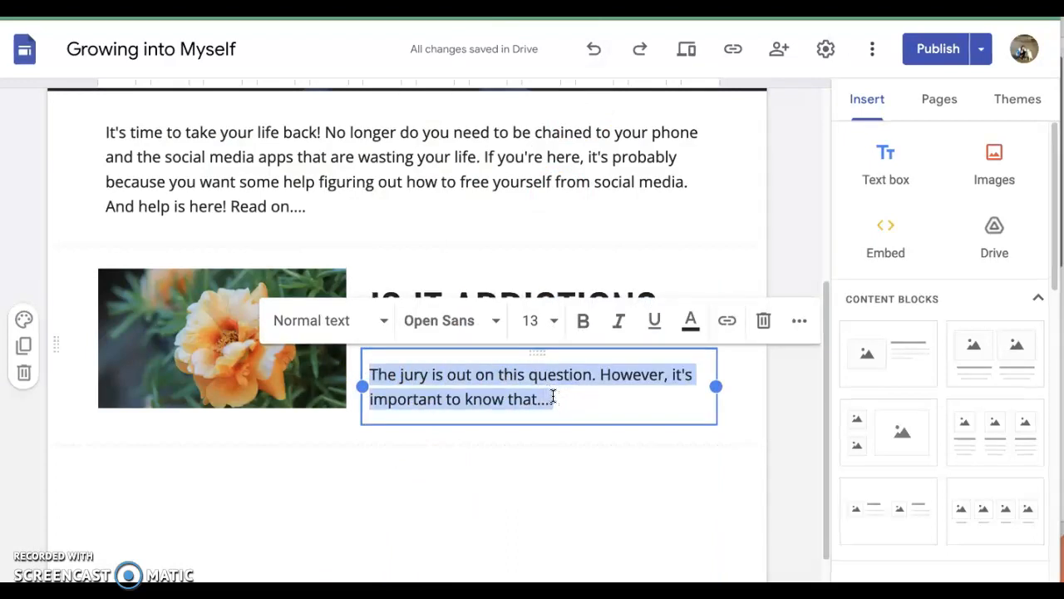
left_click(540, 511)
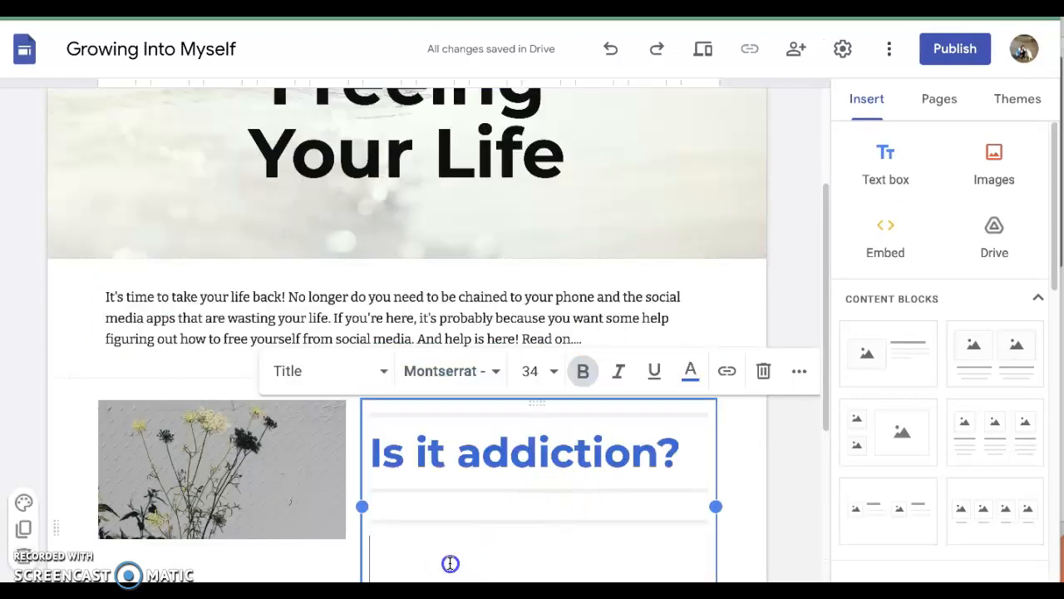
key("ctrl+v")
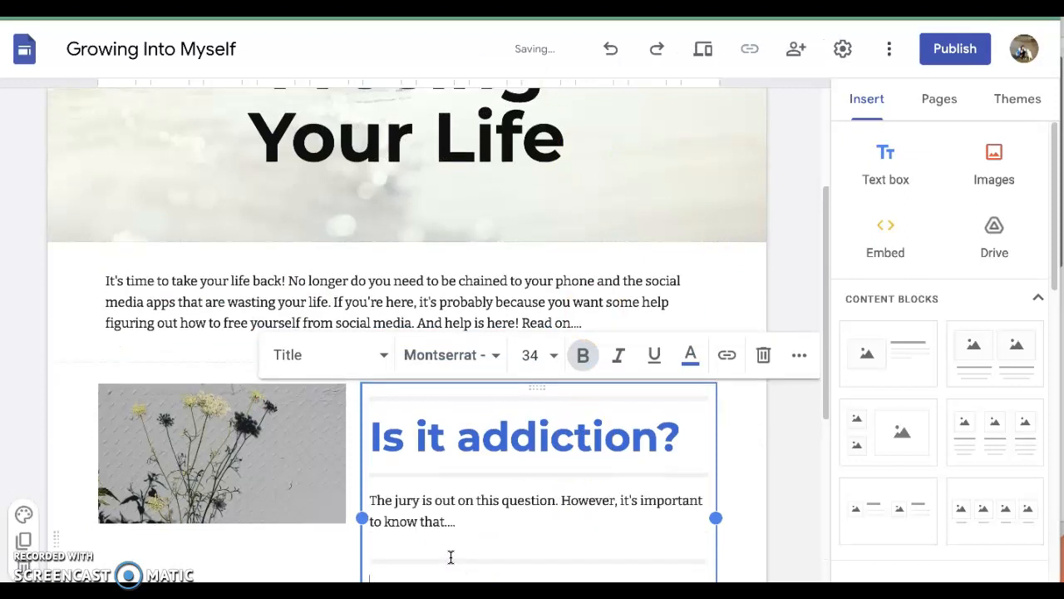
left_click(463, 488)
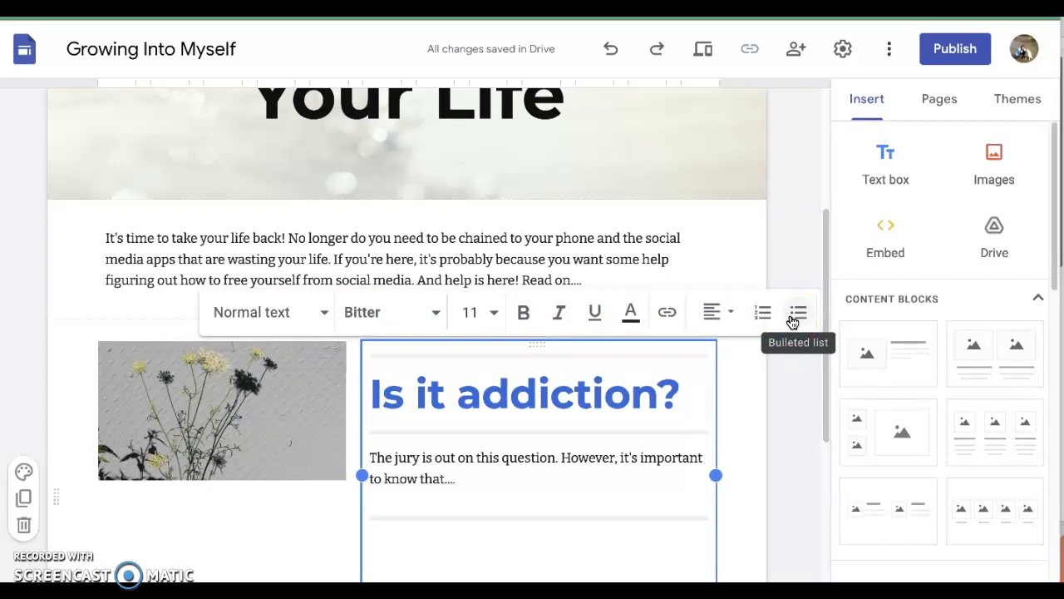
Step: Compare the page layout and theme settings of this site with those of the other Growing into Myself site
scroll(411, 368, "up", 3)
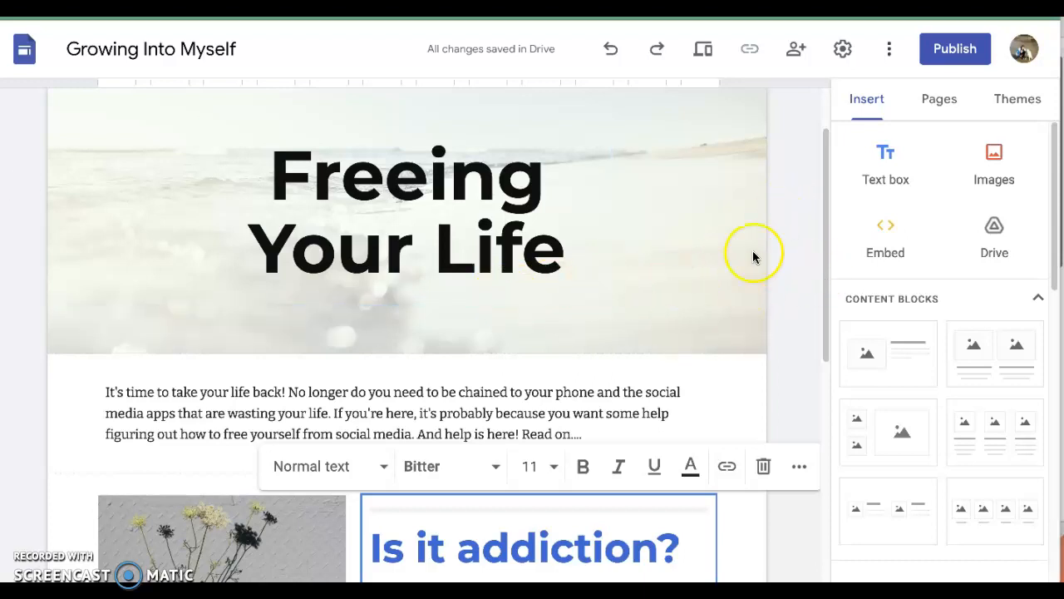
left_click(1018, 100)
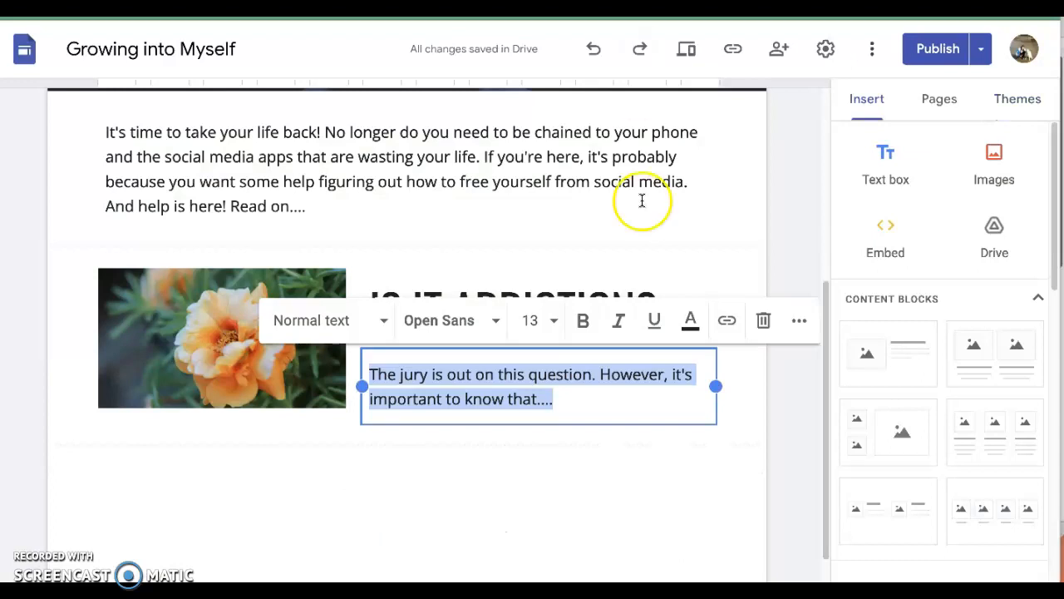
scroll(631, 299, "up", 4)
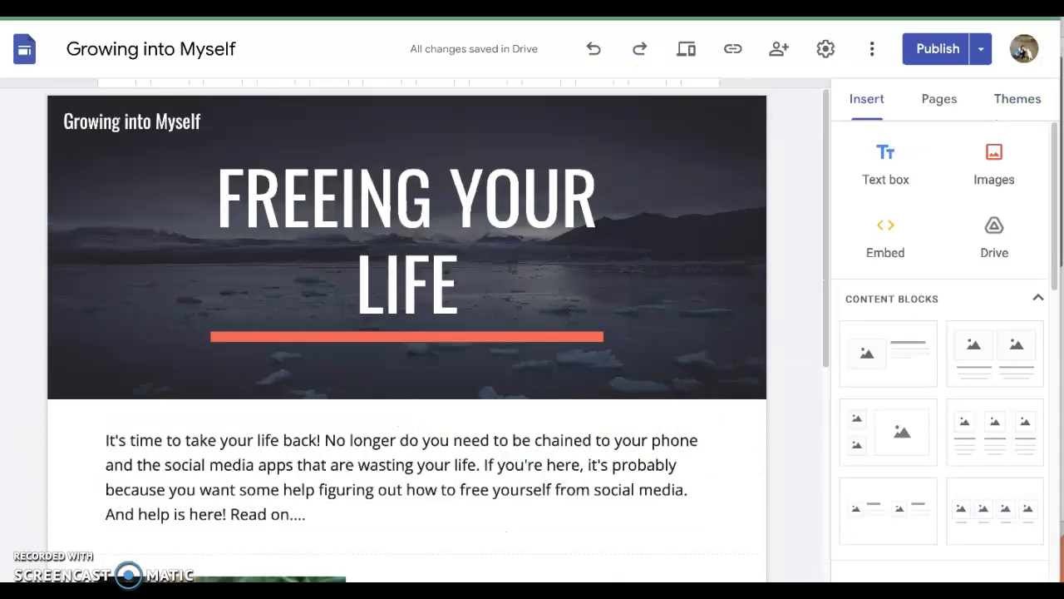
scroll(1014, 392, "down", 7)
scroll(1018, 349, "up", 3)
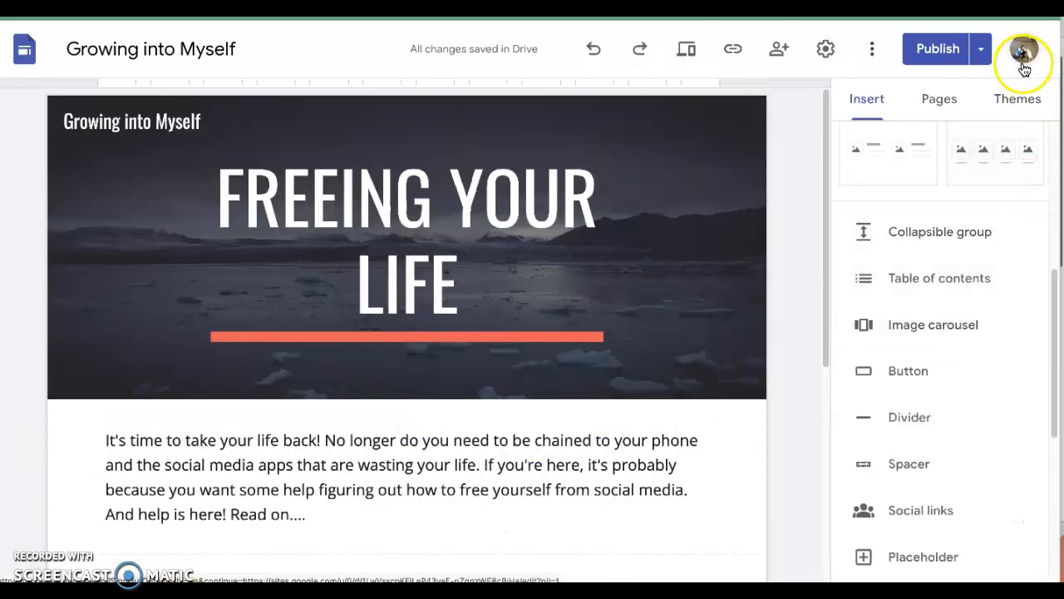
left_click(1017, 96)
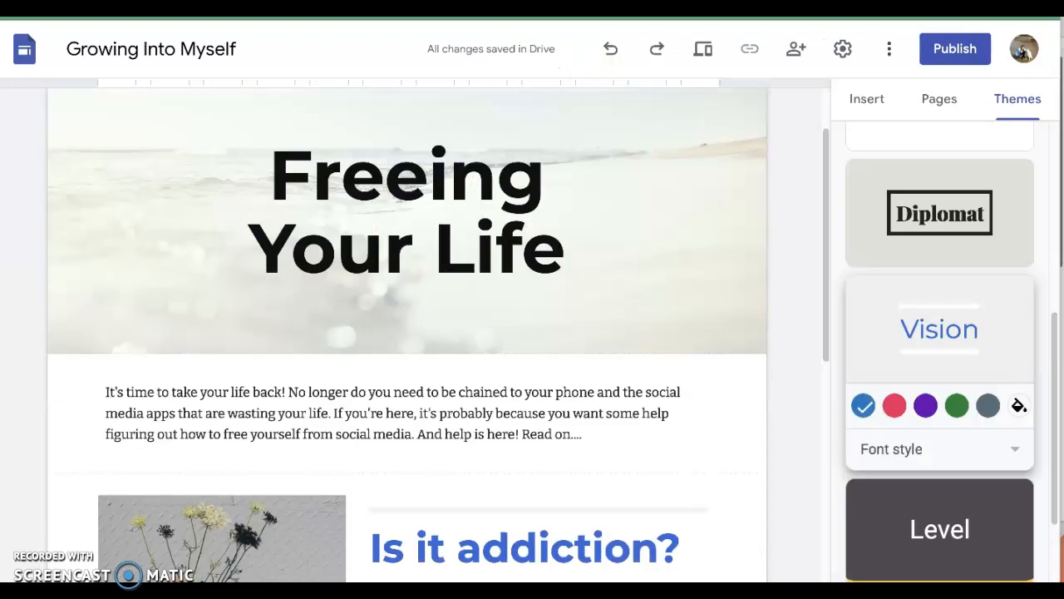
left_click(520, 387)
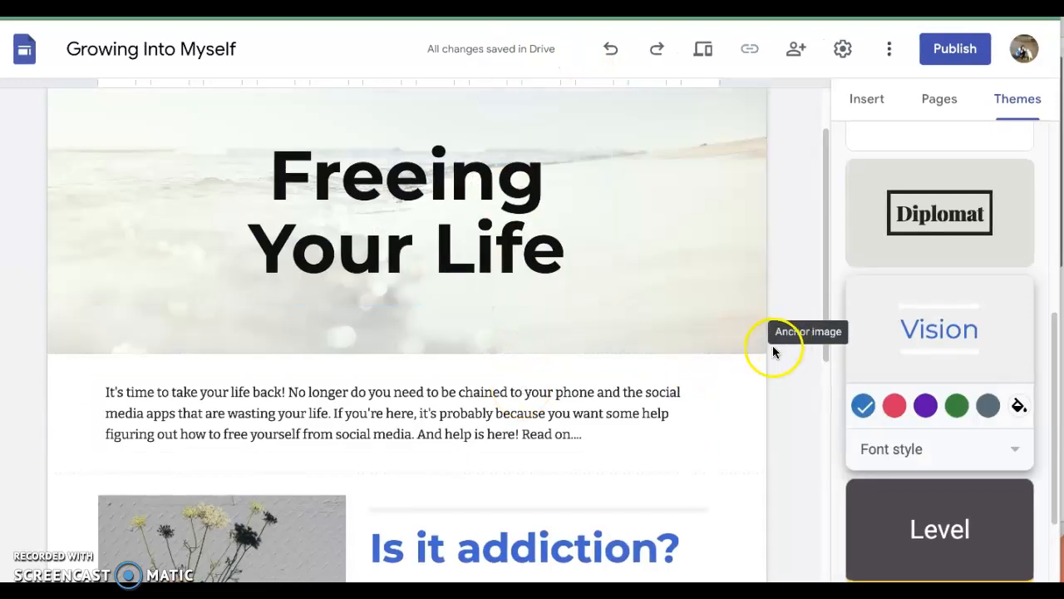
scroll(800, 416, "down", 2)
scroll(798, 409, "up", 2)
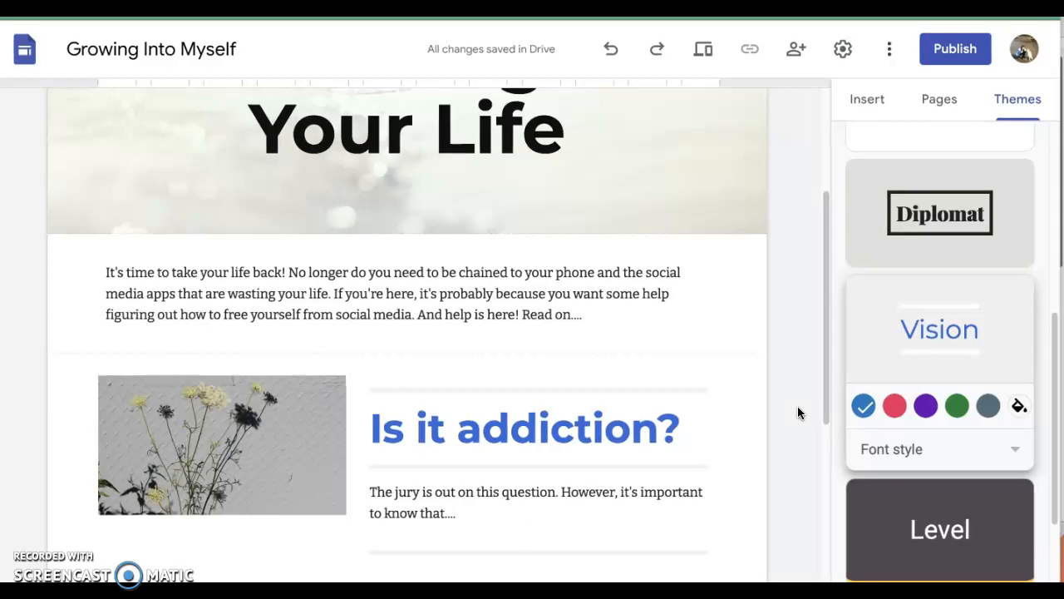
scroll(782, 366, "up", 3)
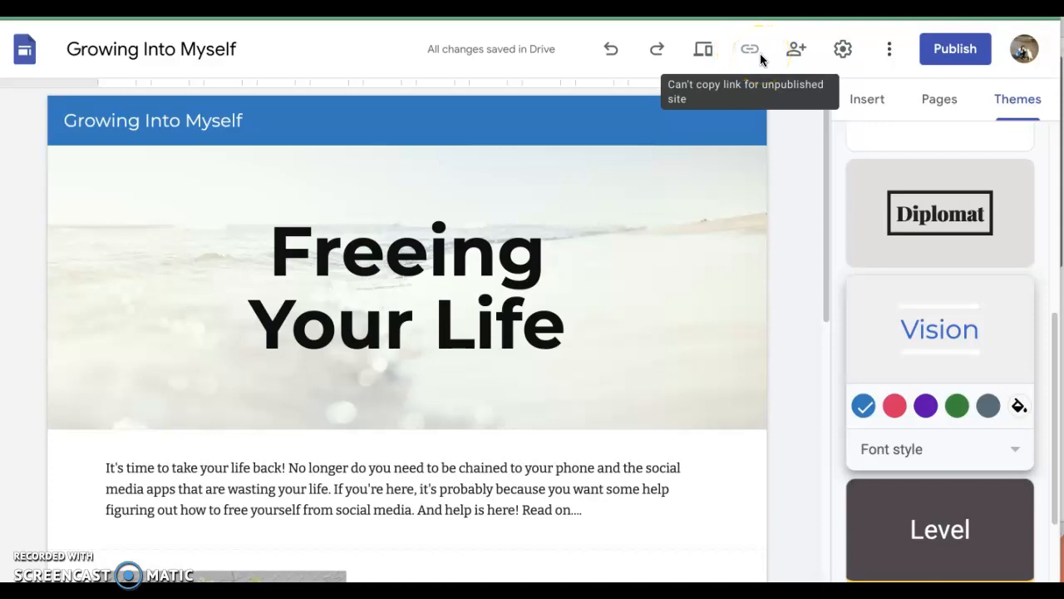
Step: From the publishing settings, manage who can view the site, giving anyone with the link access to the draft and keeping the published site public
left_click(955, 52)
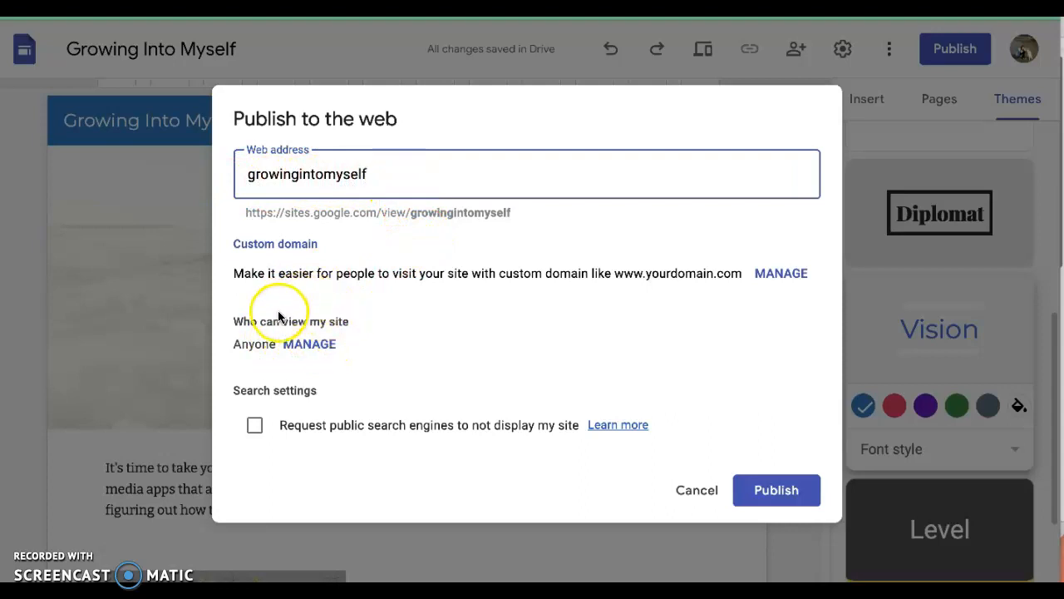
left_click_drag(236, 321, 352, 321)
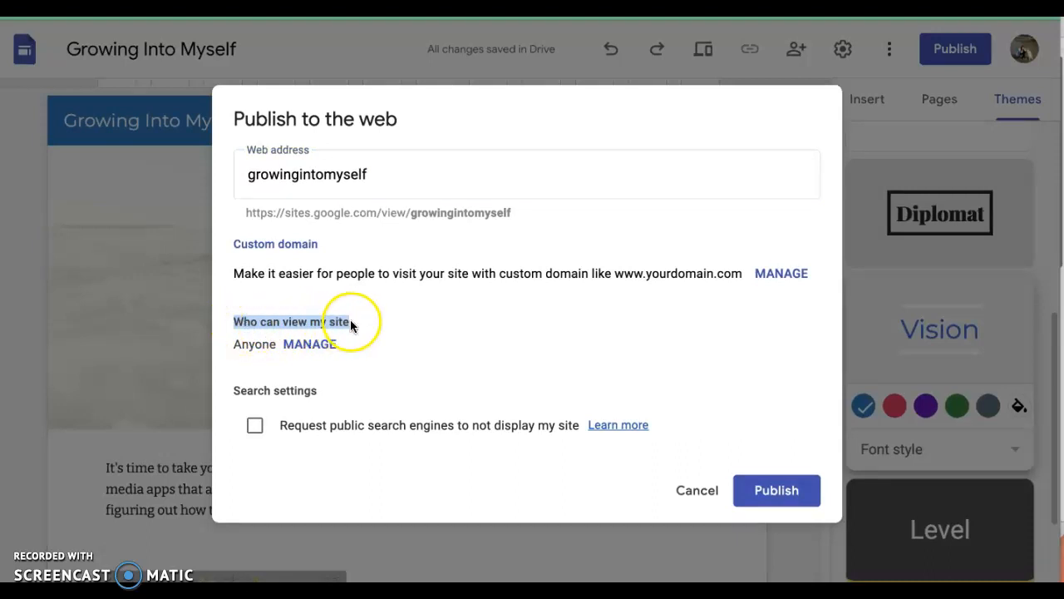
left_click(310, 344)
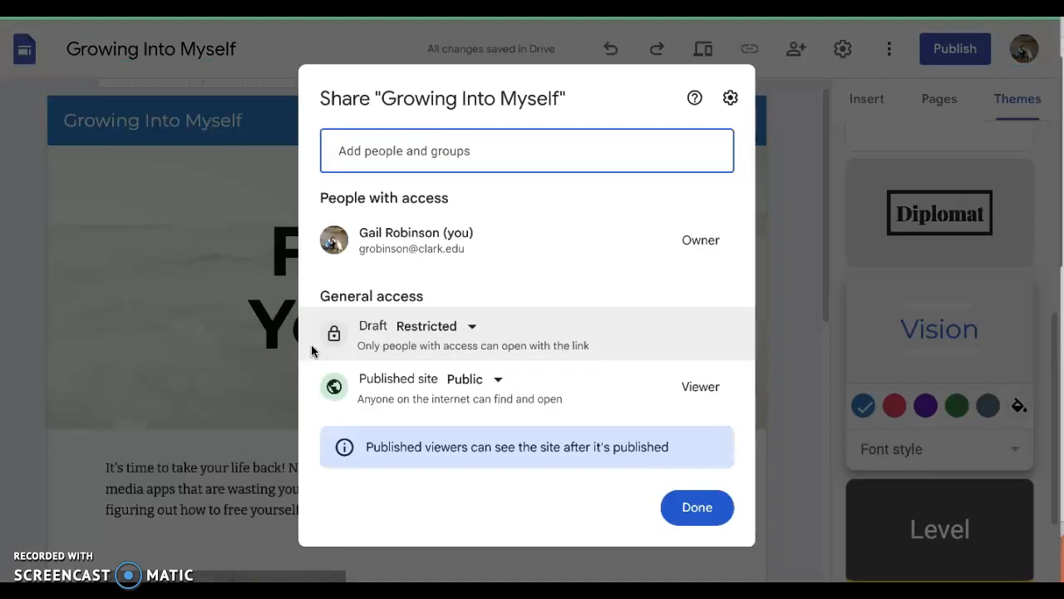
mouse_move(520, 234)
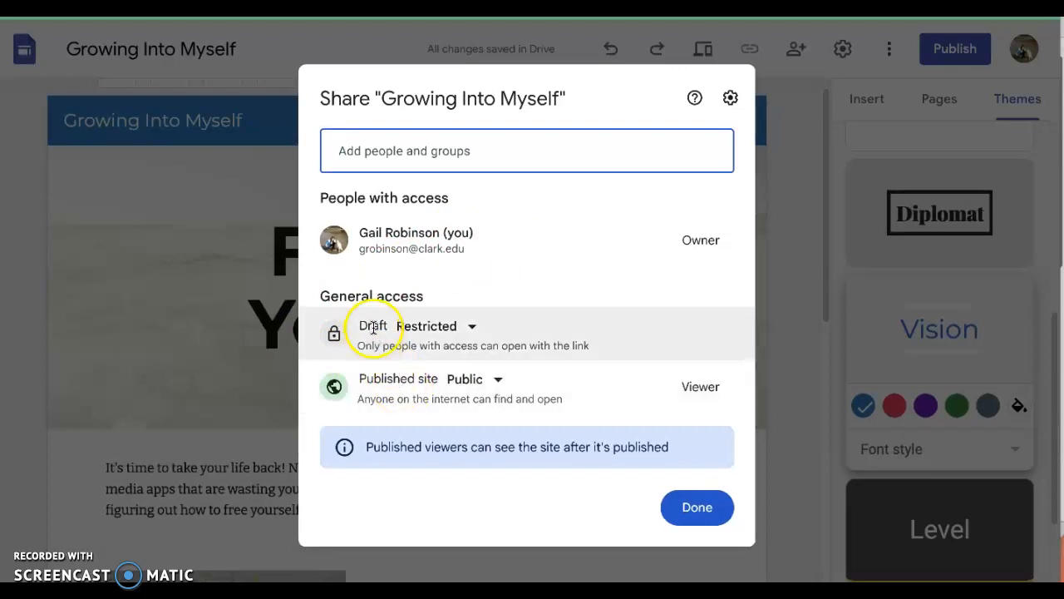
left_click(475, 326)
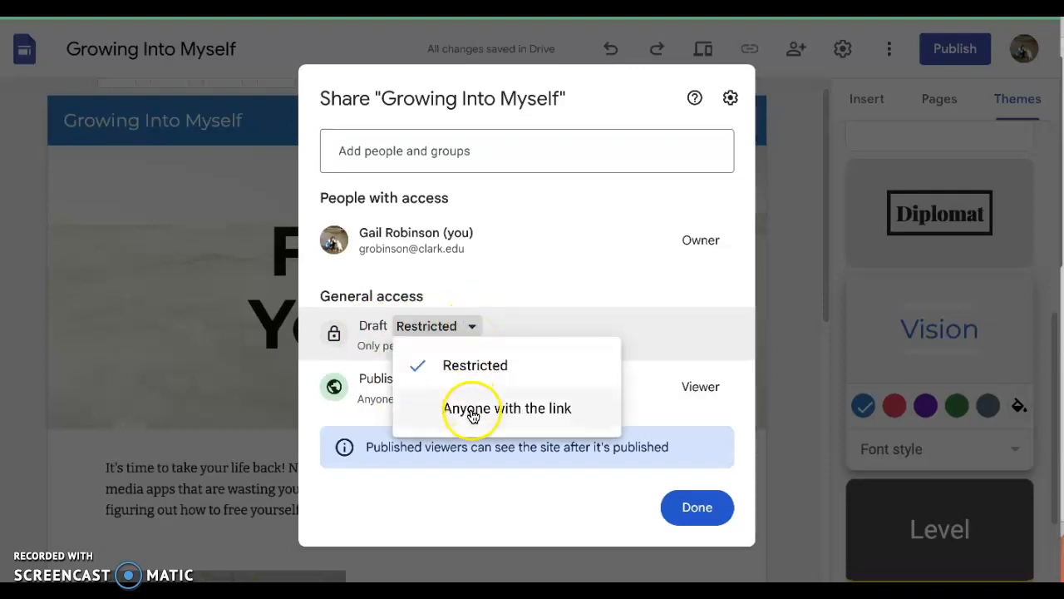
left_click(473, 411)
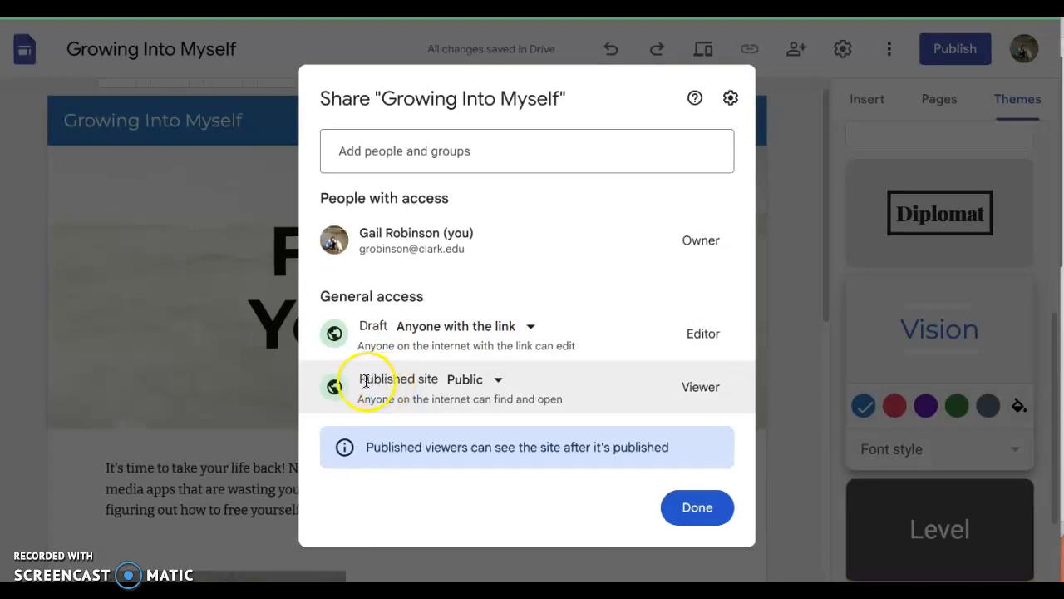
left_click(499, 381)
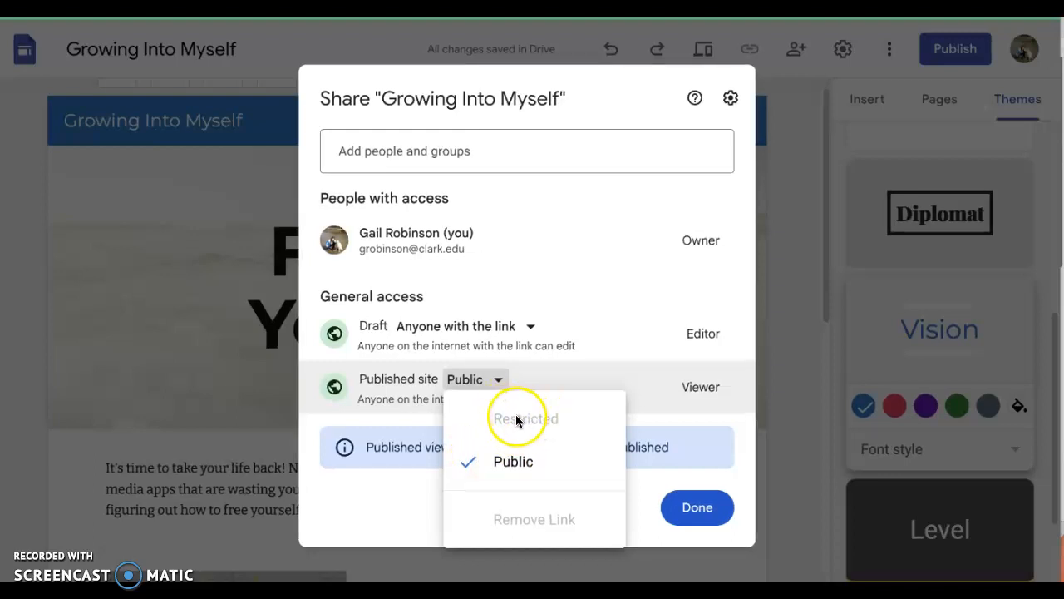
left_click(497, 462)
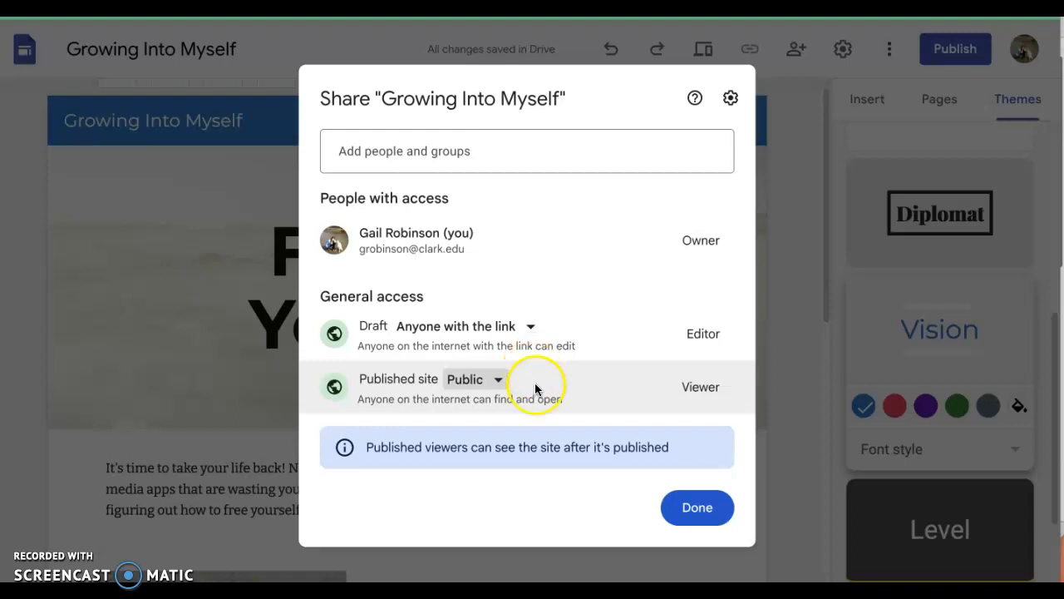
left_click(699, 508)
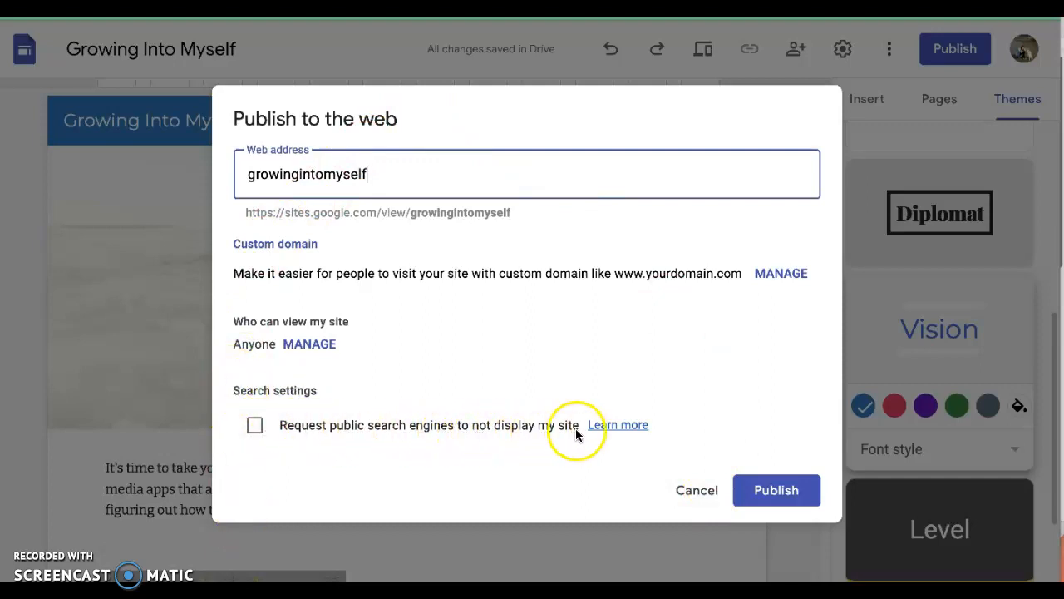
Step: Request that public search engines not display the site, and publish it at the web address growingintomyself
left_click(255, 424)
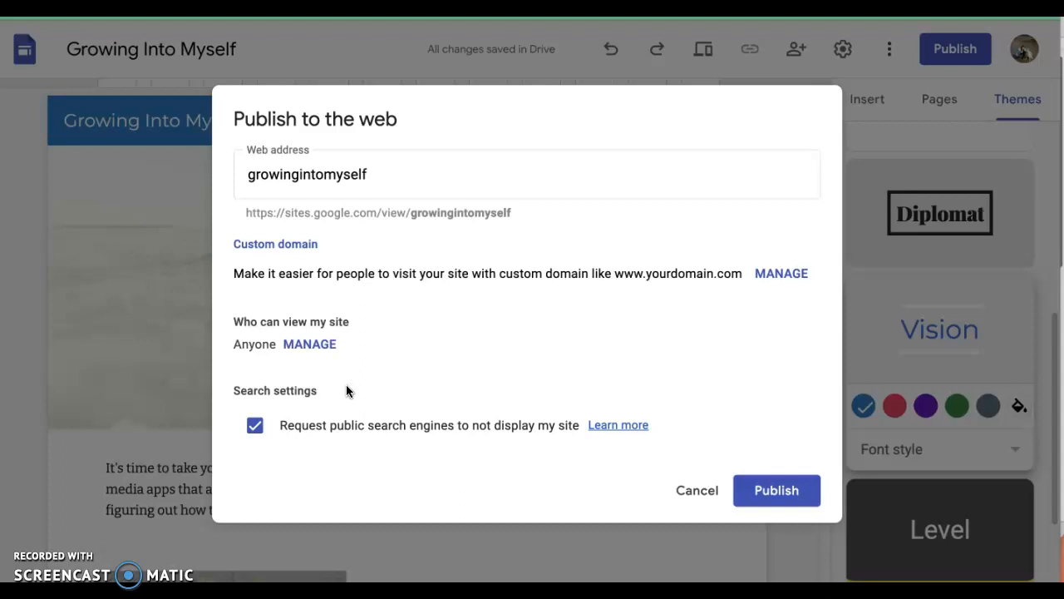
left_click(774, 492)
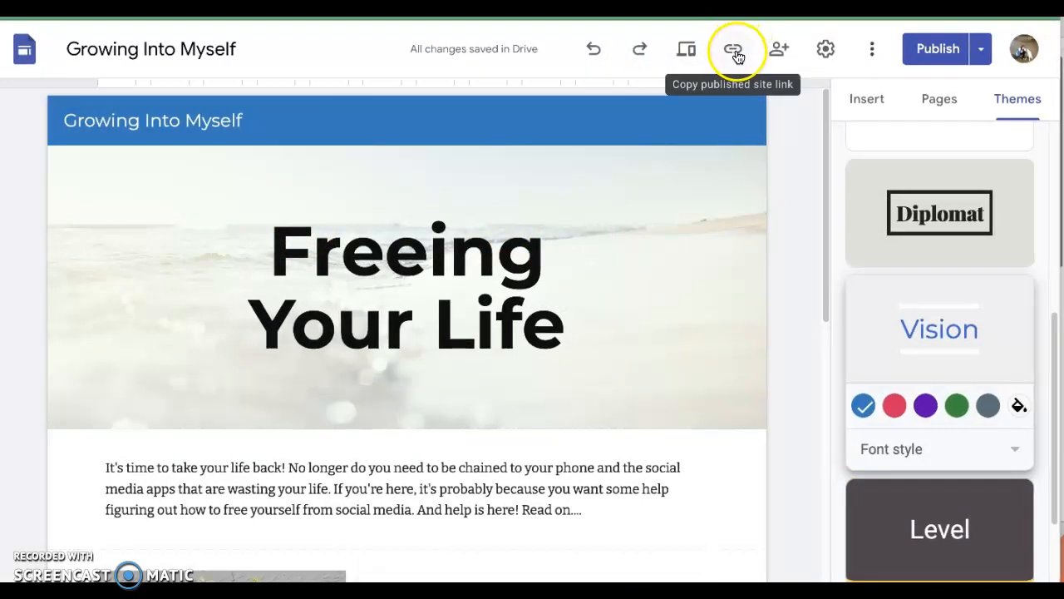
Step: Copy the published site's link, then close the link dialog
left_click(732, 51)
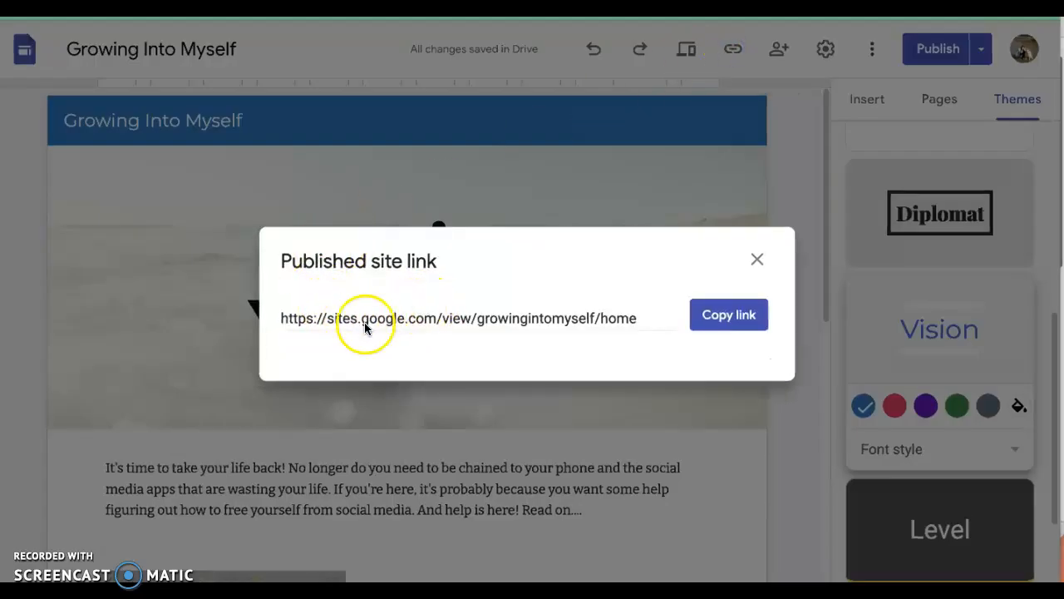
left_click(734, 322)
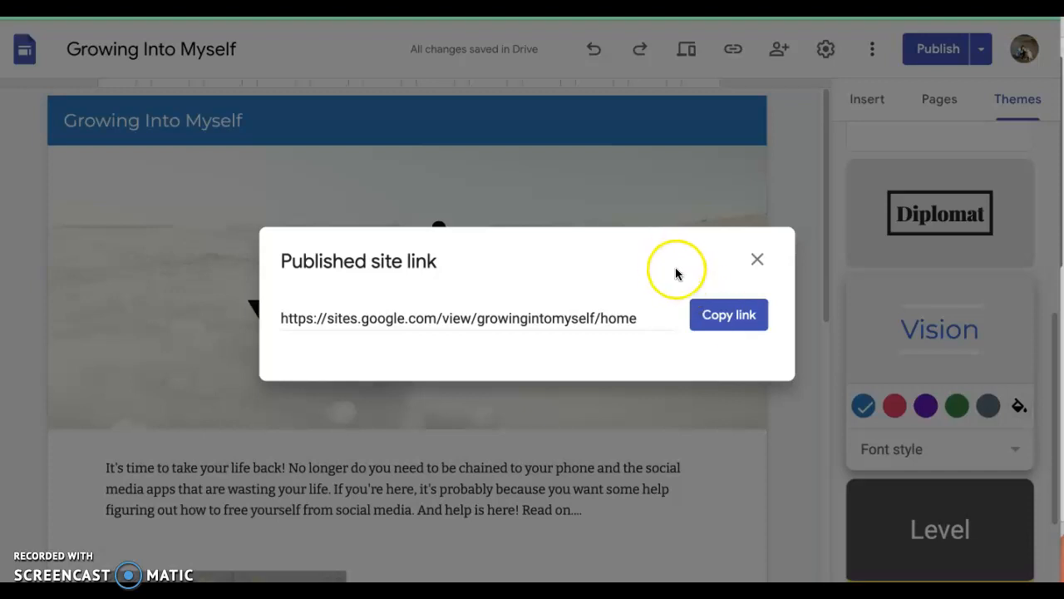
left_click(756, 261)
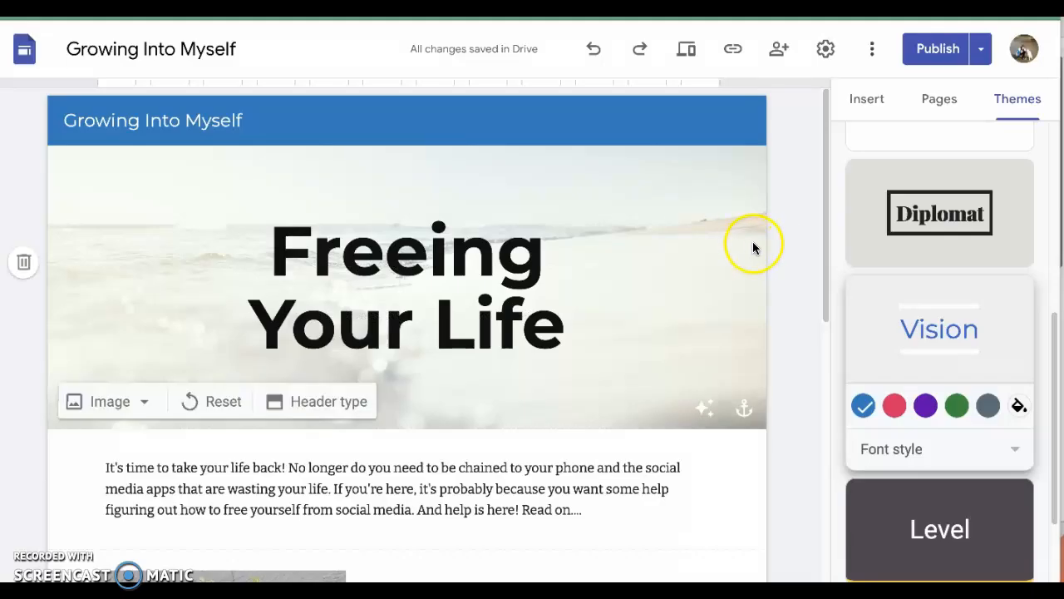